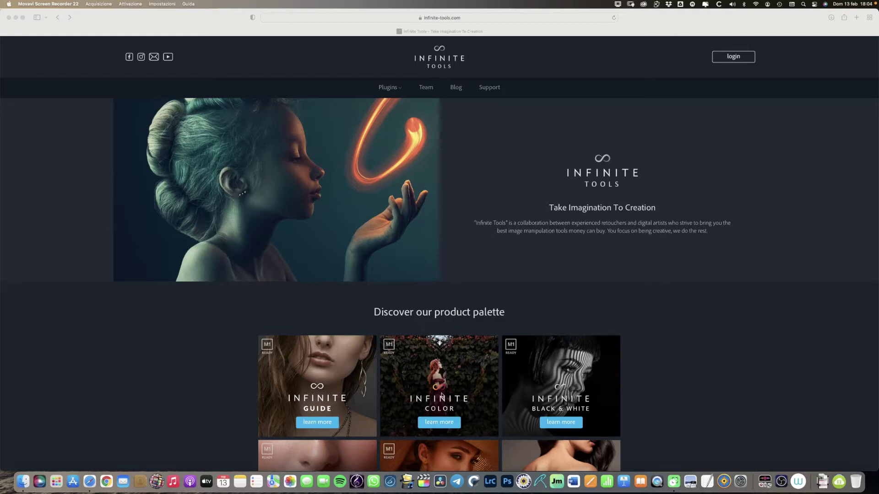
# Open the Infinite Guide product page from the Infinite Tools homepage in Safari.
pyautogui.click(323, 424)
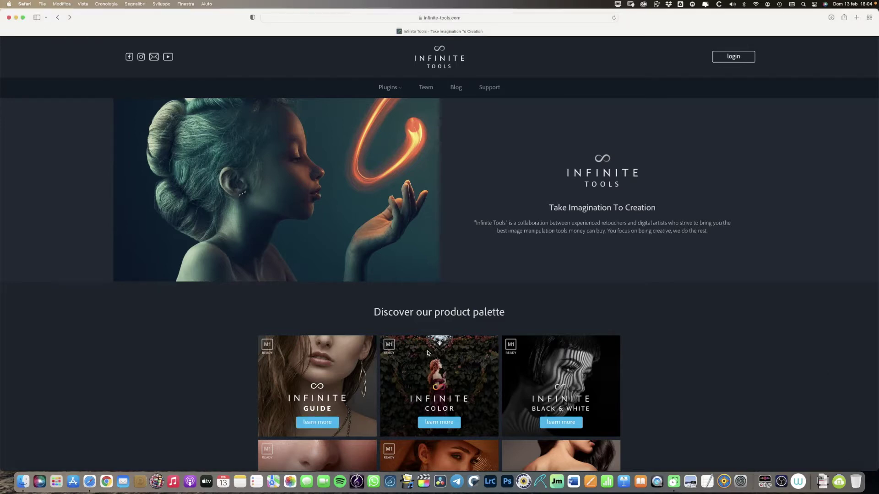
pyautogui.scroll(-3, 663, 321)
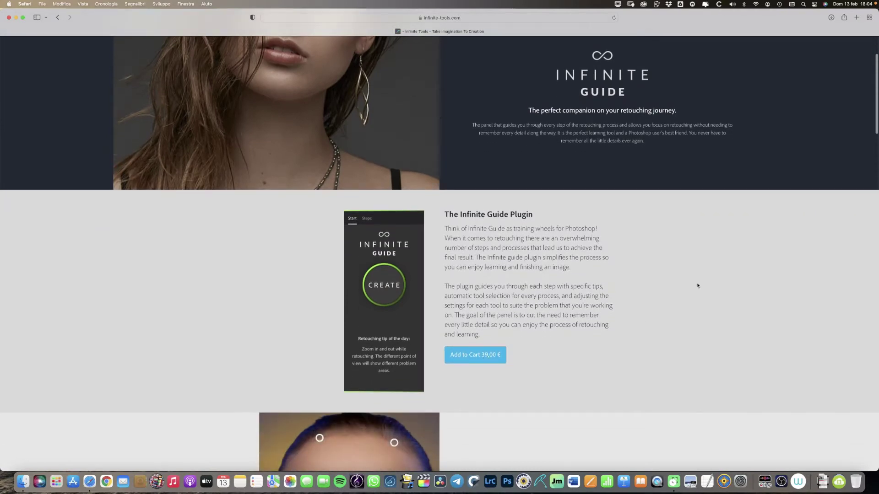
pyautogui.scroll(-2, 697, 286)
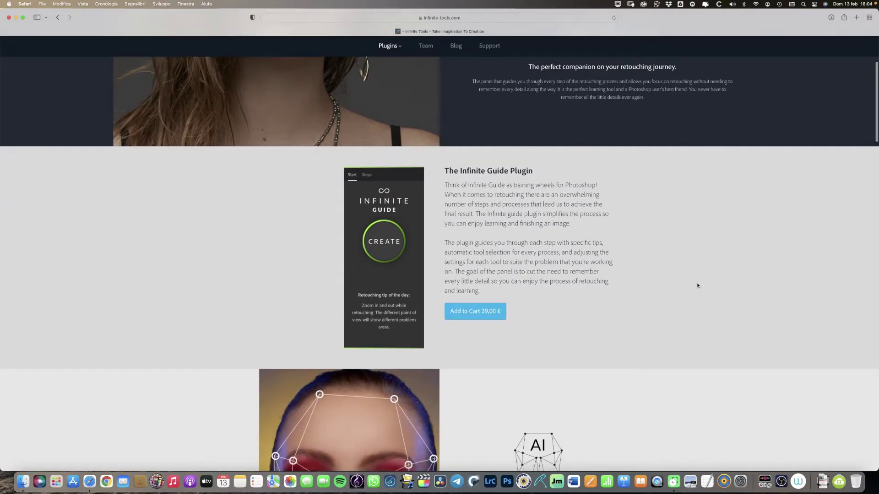
pyautogui.scroll(-5, 698, 285)
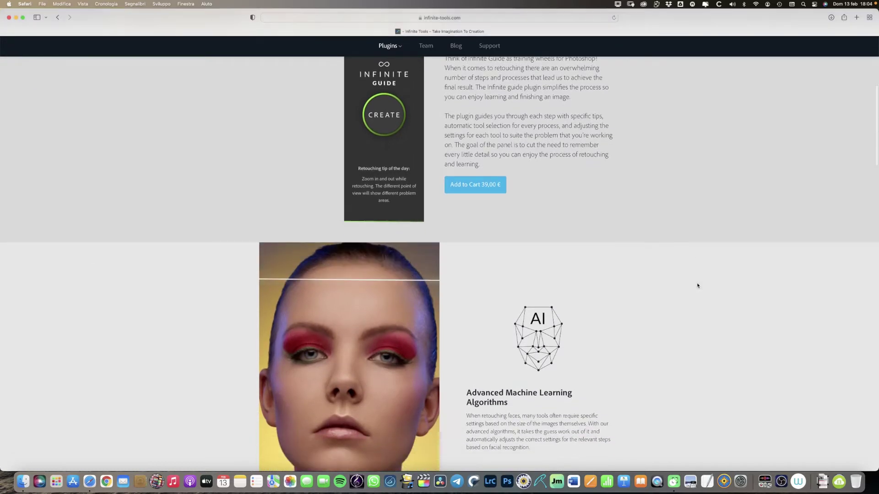
pyautogui.scroll(-3, 697, 286)
pyautogui.scroll(-2, 698, 285)
# Scroll through the rest of the Infinite Guide page's feature sections.
pyautogui.scroll(2, 698, 286)
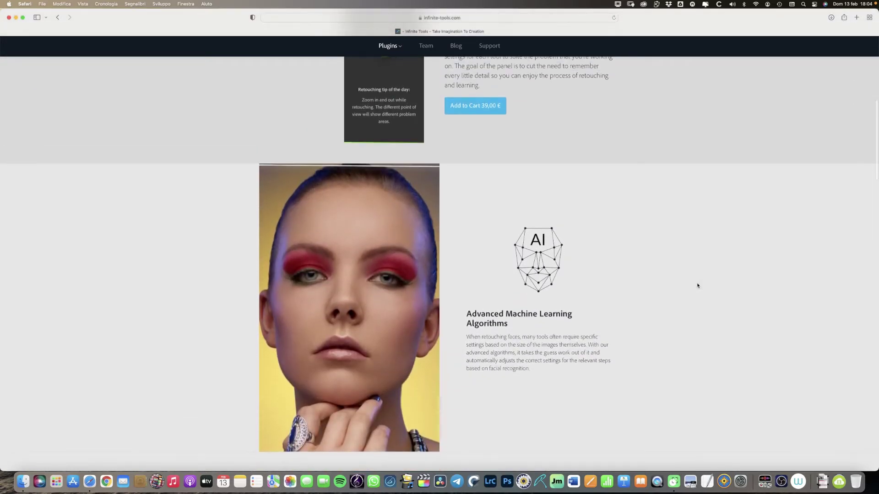
pyautogui.scroll(-2, 698, 285)
pyautogui.scroll(-1, 698, 285)
pyautogui.scroll(-1, 698, 286)
pyautogui.scroll(-1, 698, 286)
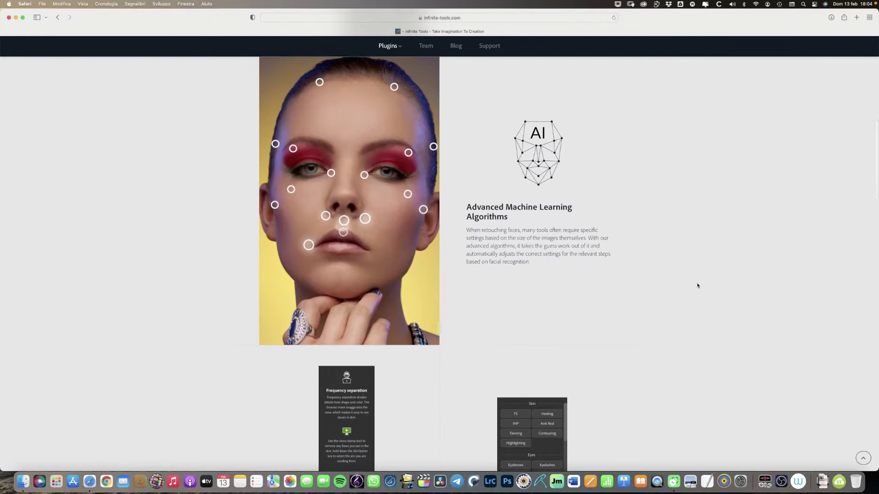
pyautogui.scroll(-2, 698, 285)
pyautogui.scroll(-3, 698, 286)
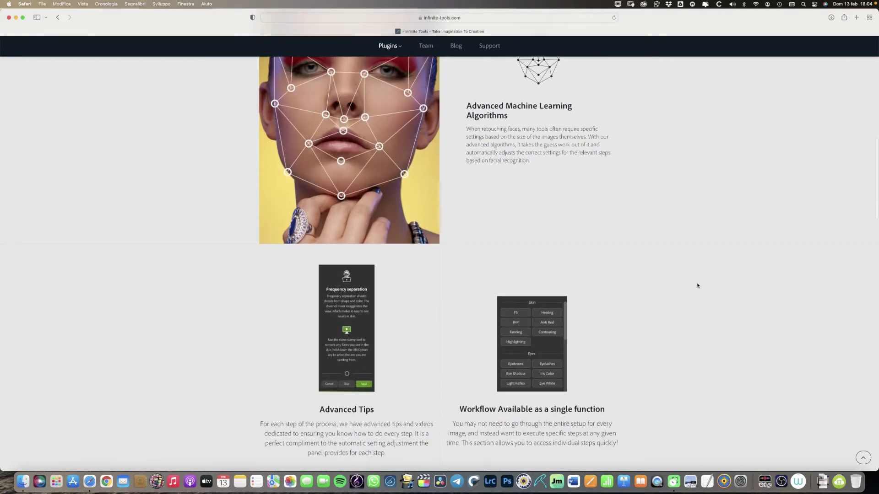
pyautogui.scroll(-2, 698, 286)
pyautogui.scroll(-3, 698, 286)
pyautogui.scroll(-4, 697, 285)
pyautogui.scroll(-2, 698, 286)
pyautogui.scroll(1, 698, 286)
pyautogui.scroll(5, 698, 286)
pyautogui.scroll(2, 698, 286)
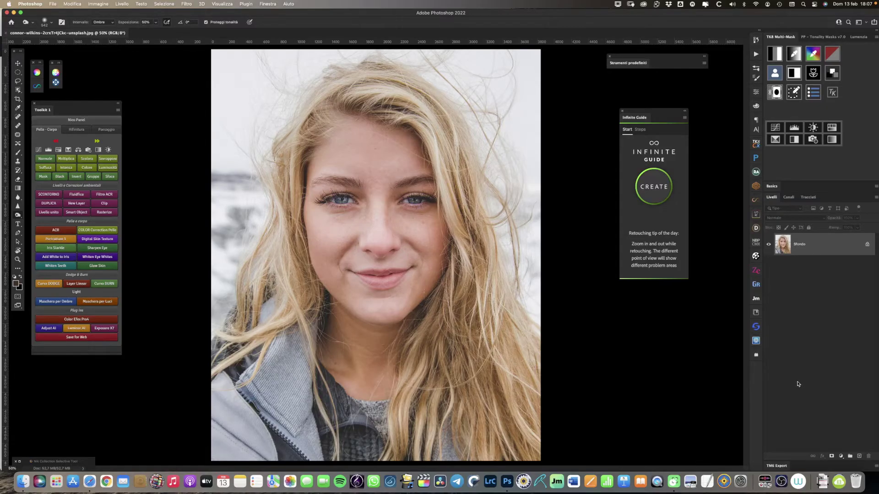
# Move the Infinite Guide panel aside and bring up its Workflow list of retouching steps.
pyautogui.moveTo(641, 119); pyautogui.dragTo(608, 121)
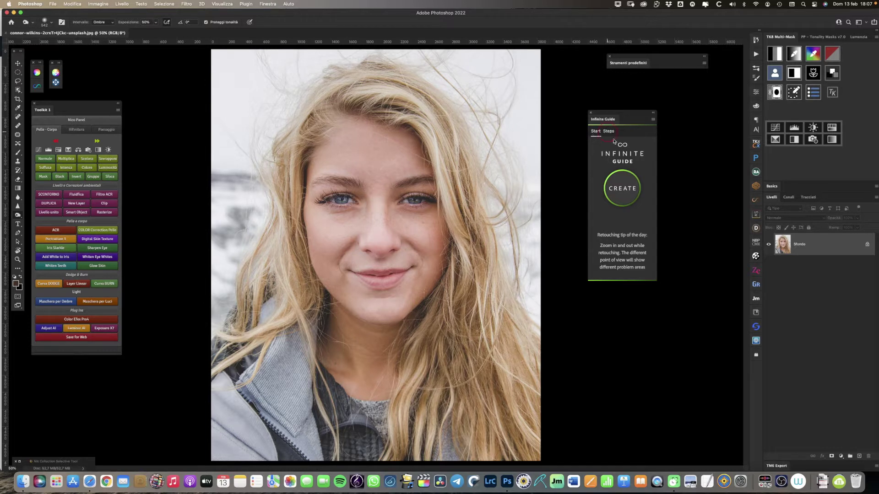
pyautogui.click(613, 139)
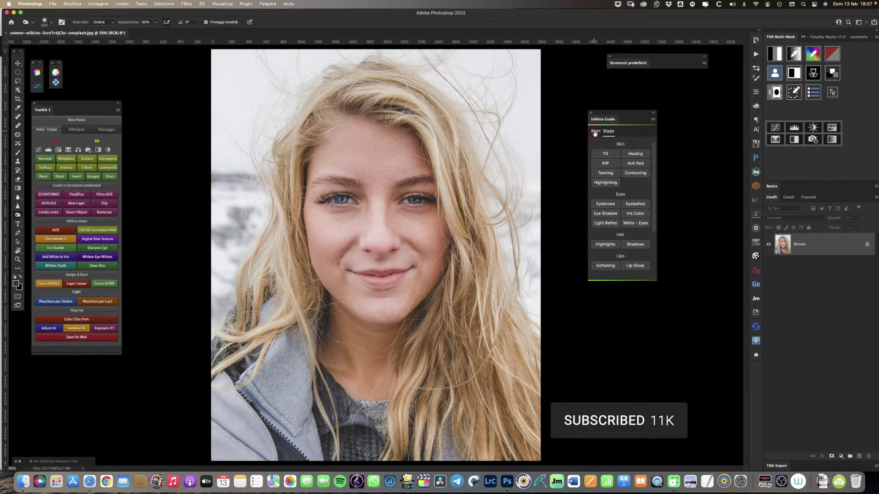
pyautogui.click(594, 132)
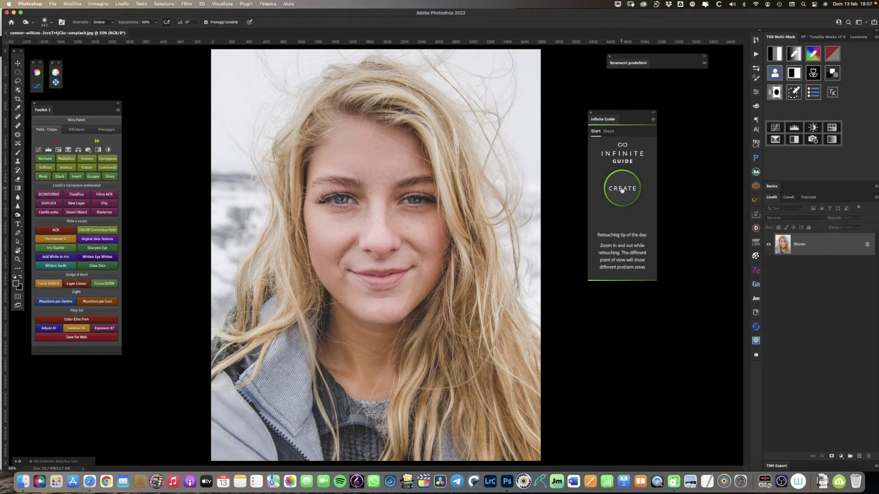
pyautogui.click(622, 190)
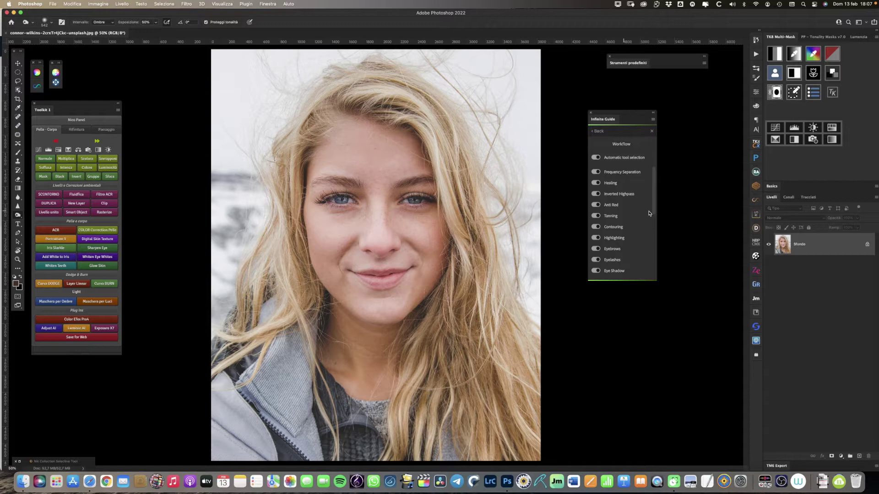
pyautogui.moveTo(654, 209); pyautogui.dragTo(654, 220)
# Turn off the Highlighting, Light Reflex, Whites of the Eyes, Highlights, Shadows and Softening steps.
pyautogui.click(595, 208)
pyautogui.scroll(-3, 612, 194)
pyautogui.click(596, 169)
pyautogui.click(595, 224)
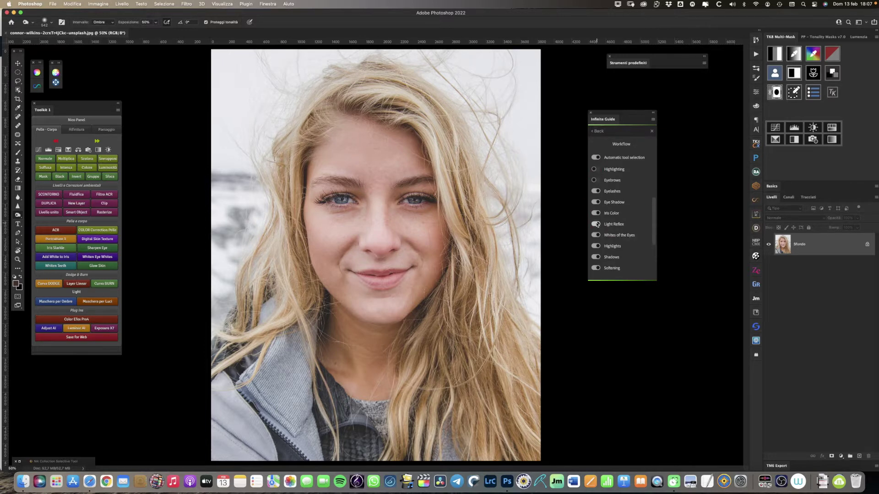
pyautogui.click(595, 246)
pyautogui.click(595, 268)
pyautogui.scroll(-3, 622, 220)
pyautogui.scroll(-3, 623, 219)
# Turn off Lip Gloss, Lipstick Color, Light Source, Sharpening and Grain, then return to the start screen.
pyautogui.click(595, 215)
pyautogui.click(596, 236)
pyautogui.click(596, 247)
pyautogui.click(595, 258)
pyautogui.moveTo(655, 256); pyautogui.dragTo(656, 192)
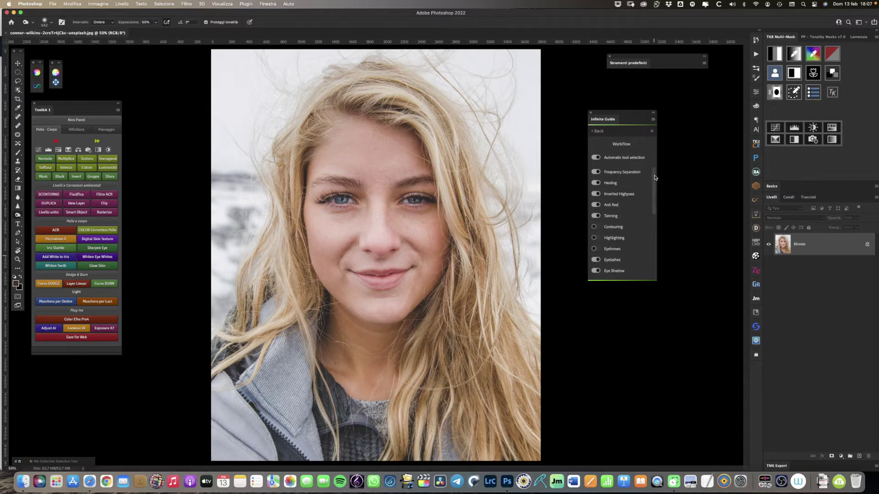
pyautogui.click(598, 132)
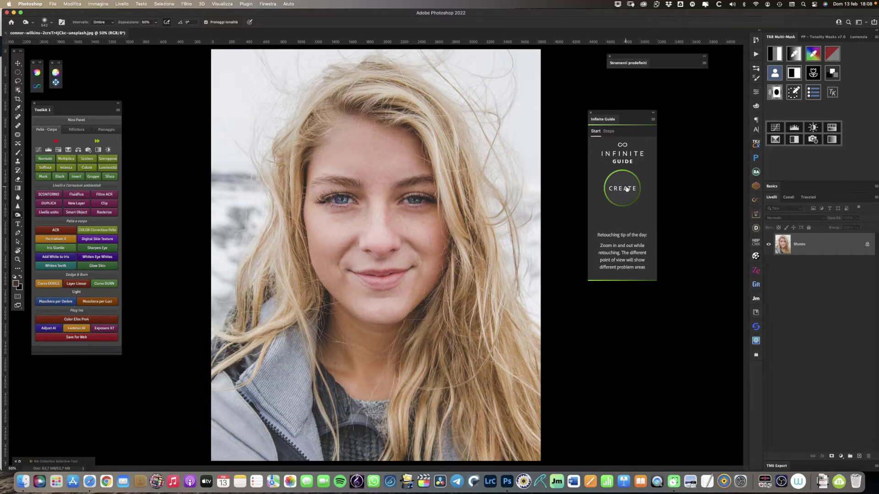
# Create the Frequency Separation layers and zoom in on the eyes.
pyautogui.click(627, 189)
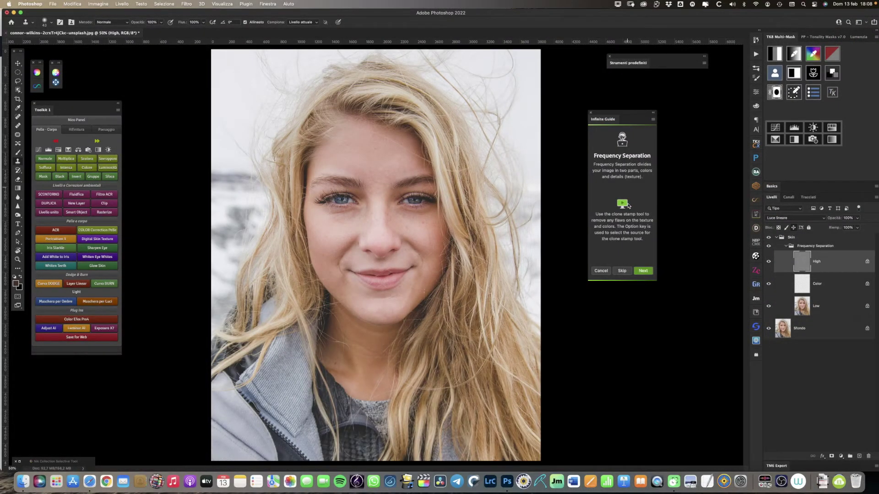
pyautogui.scroll(3, 401, 183)
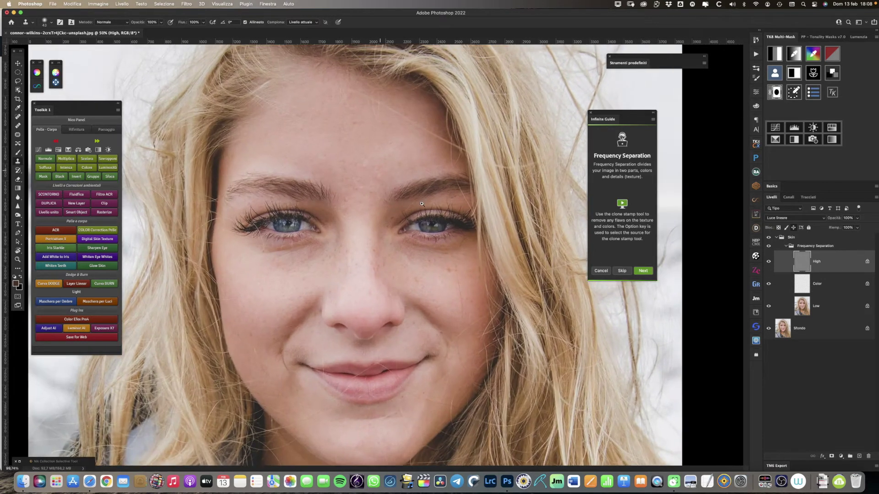
pyautogui.scroll(3, 412, 188)
pyautogui.scroll(3, 439, 190)
pyautogui.moveTo(453, 190); pyautogui.dragTo(430, 238)
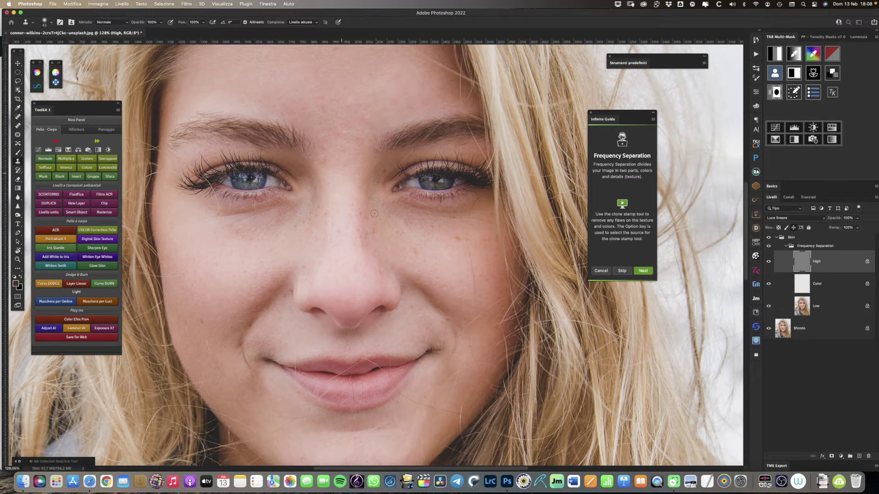
# With a size-70 Clone Stamp, clone clean skin over the flaws under both eyes.
pyautogui.moveTo(402, 231); pyautogui.dragTo(409, 224)
pyautogui.keyDown('alt'); pyautogui.click(404, 224); pyautogui.keyUp('alt')
pyautogui.keyDown('alt'); pyautogui.click(403, 219); pyautogui.keyUp('alt')
pyautogui.moveTo(405, 204); pyautogui.dragTo(457, 240)
pyautogui.keyDown('alt'); pyautogui.click(234, 245); pyautogui.keyUp('alt')
pyautogui.moveTo(225, 225)
pyautogui.mouseDown()
pyautogui.moveTo(236, 217)
pyautogui.moveTo(233, 226)
pyautogui.mouseUp()
pyautogui.moveTo(247, 213); pyautogui.dragTo(221, 246)
# Clone out flaws near the mouth corner and beside the nostril.
pyautogui.moveTo(231, 351); pyautogui.dragTo(242, 356)
pyautogui.click(447, 326)
pyautogui.moveTo(447, 327); pyautogui.dragTo(449, 338)
pyautogui.moveTo(422, 215); pyautogui.dragTo(424, 248)
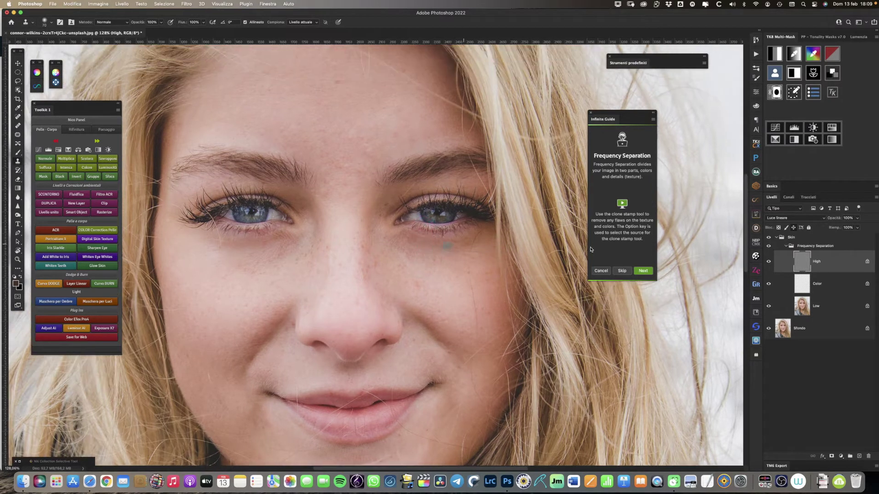
# On the Color layer, paint skin tone sampled from the nose under the right eye.
pyautogui.click(643, 271)
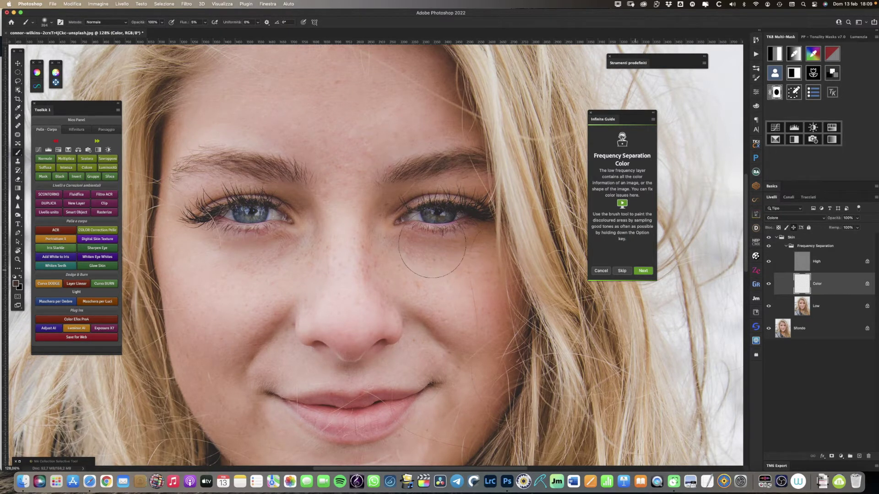
pyautogui.scroll(-2, 430, 248)
pyautogui.scroll(-2, 430, 247)
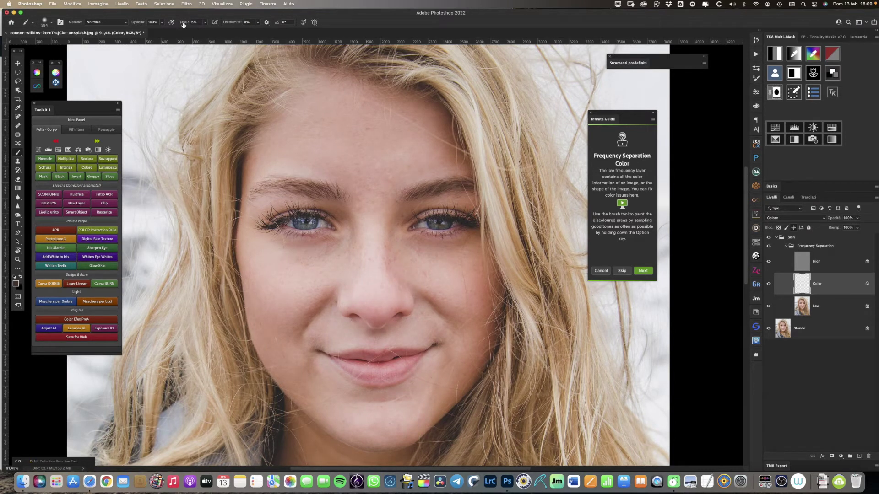
pyautogui.keyDown('alt'); pyautogui.click(416, 263); pyautogui.keyUp('alt')
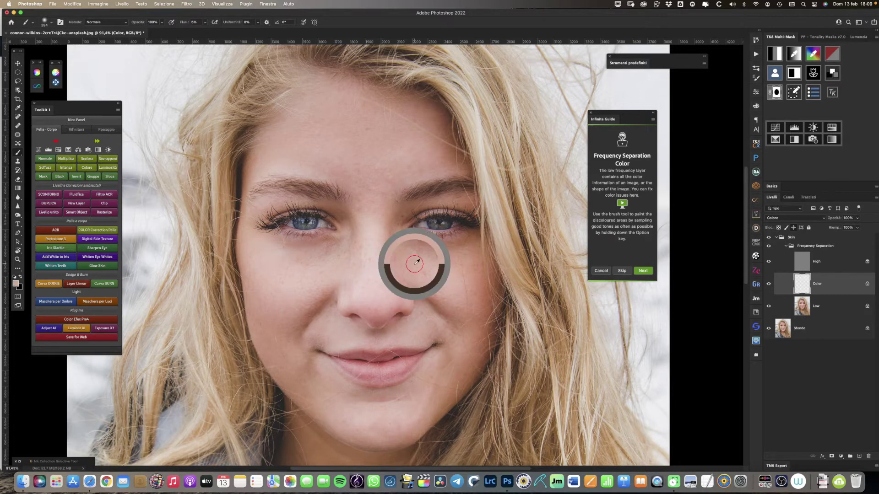
pyautogui.moveTo(416, 263)
pyautogui.mouseDown()
pyautogui.moveTo(414, 248)
pyautogui.moveTo(401, 244)
pyautogui.mouseUp()
pyautogui.keyDown('alt'); pyautogui.click(414, 262); pyautogui.keyUp('alt')
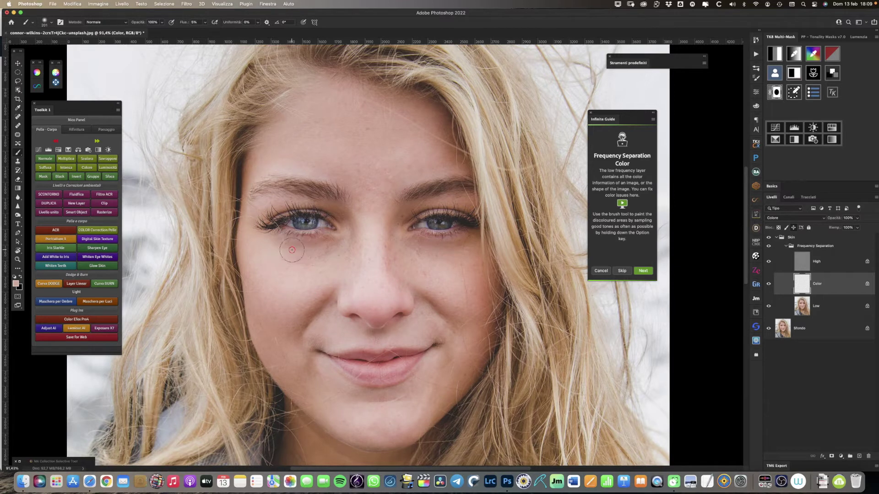
pyautogui.moveTo(327, 265); pyautogui.dragTo(304, 262)
# At 14% brush flow, even out the tone under the left eye with sampled cheek skin.
pyautogui.click(769, 285)
pyautogui.click(769, 285)
pyautogui.click(770, 285)
pyautogui.moveTo(181, 23); pyautogui.dragTo(187, 24)
pyautogui.keyDown('alt'); pyautogui.click(429, 266); pyautogui.keyUp('alt')
pyautogui.keyDown('alt'); pyautogui.click(320, 267); pyautogui.keyUp('alt')
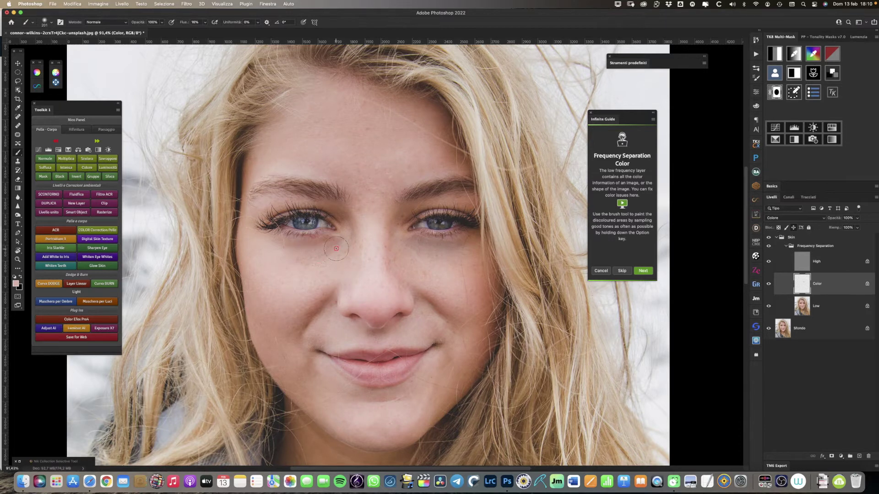
pyautogui.keyDown('alt'); pyautogui.click(297, 270); pyautogui.keyUp('alt')
# Reselect the Color layer and hide it to compare before and after.
pyautogui.click(803, 313)
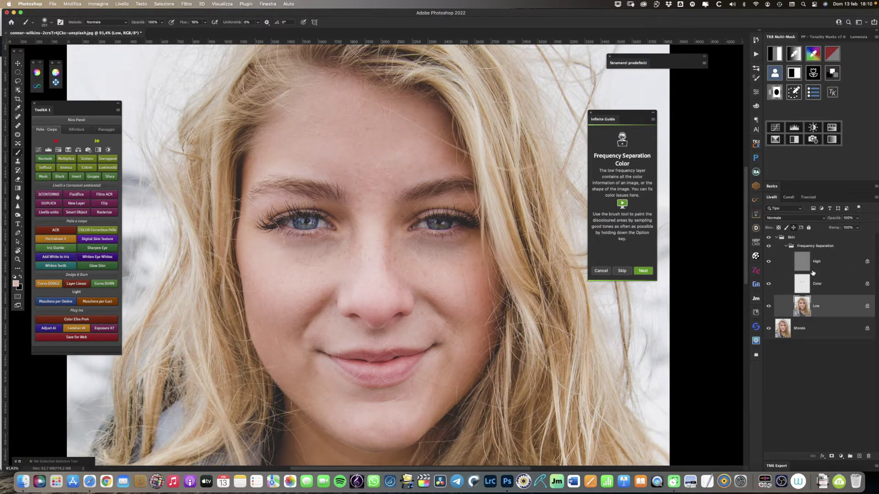
pyautogui.click(789, 269)
pyautogui.click(801, 286)
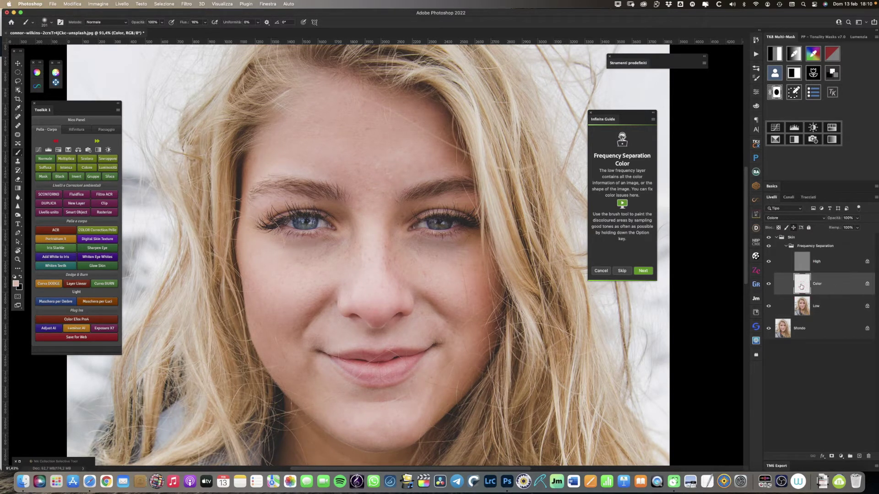
pyautogui.press('super+comma')
pyautogui.press('super+comma')
pyautogui.press('super+comma')
pyautogui.press('super+comma')
# On the Healing step, heal blemishes on both cheeks and the outer eye corner.
pyautogui.click(643, 271)
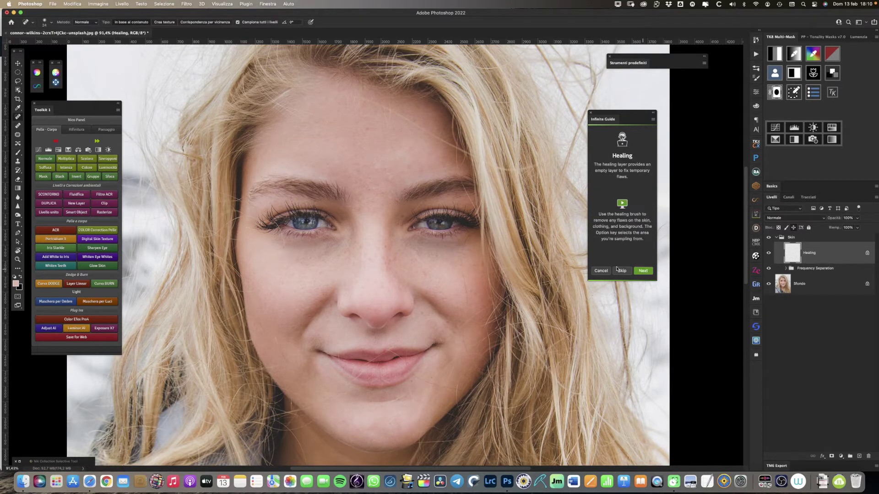
pyautogui.click(437, 256)
pyautogui.click(308, 265)
pyautogui.click(296, 326)
pyautogui.moveTo(468, 244)
pyautogui.mouseDown()
pyautogui.moveTo(457, 254)
pyautogui.moveTo(467, 315)
pyautogui.mouseUp()
pyautogui.moveTo(470, 229); pyautogui.dragTo(452, 226)
# Add the Inverted Highpass layer, then cancel the workflow while keeping the created layers.
pyautogui.click(622, 272)
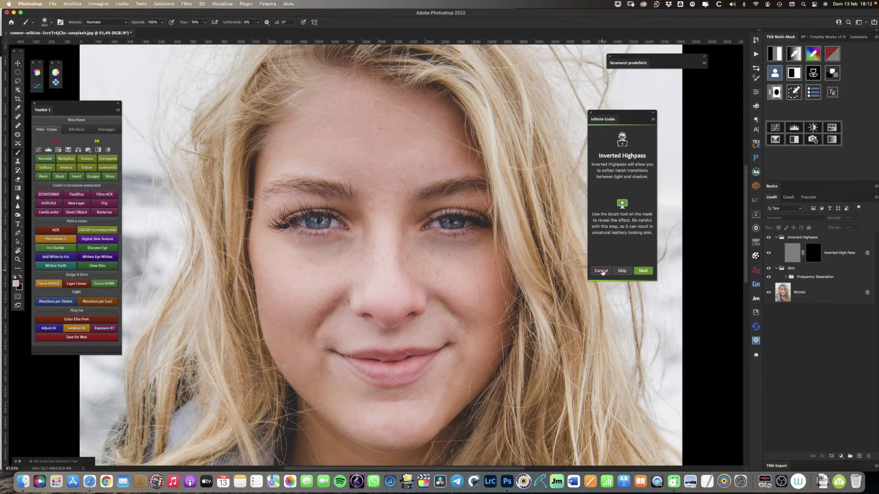
pyautogui.click(601, 271)
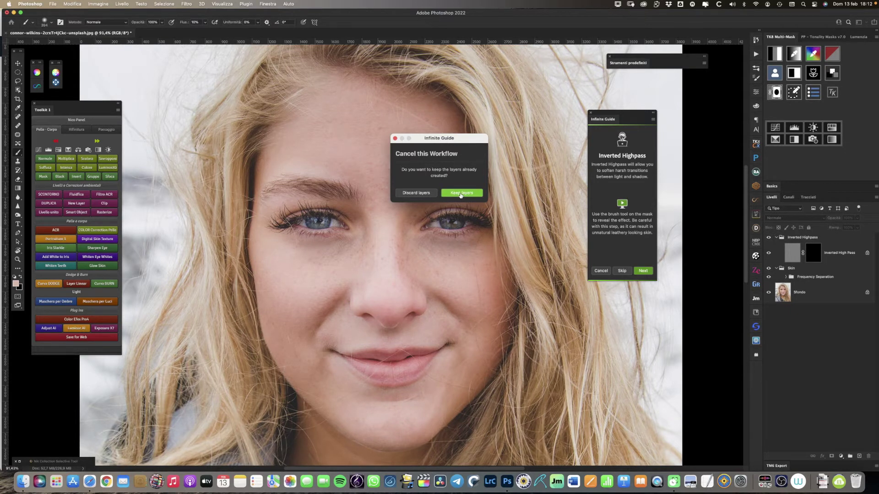
pyautogui.click(460, 193)
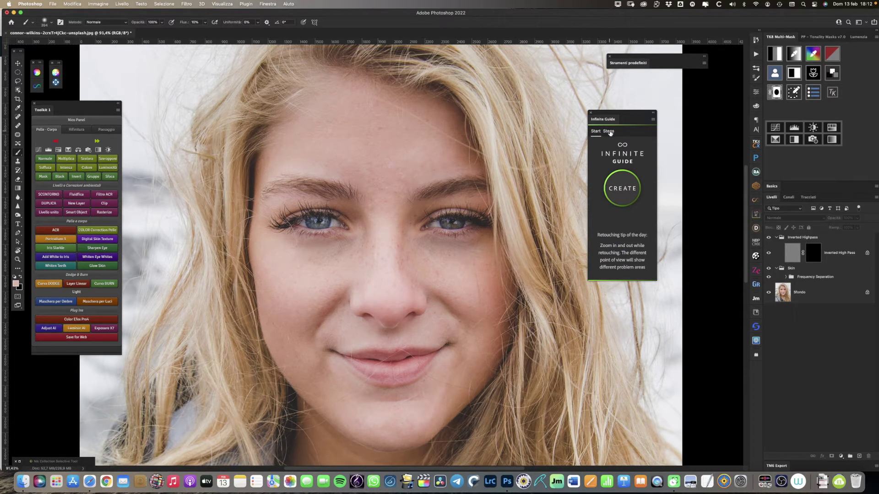
# Paint the new Inverted High Pass mask beside the nose, on both cheeks and under the eyes.
pyautogui.click(610, 131)
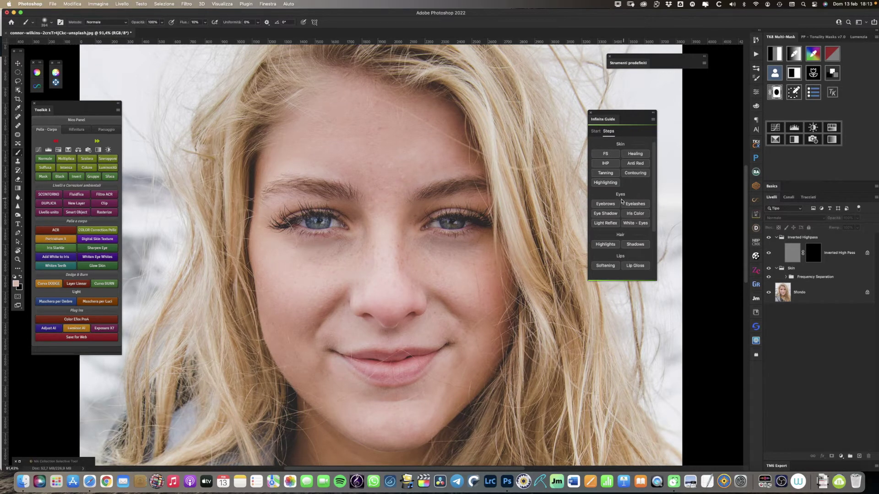
pyautogui.moveTo(610, 120); pyautogui.dragTo(589, 125)
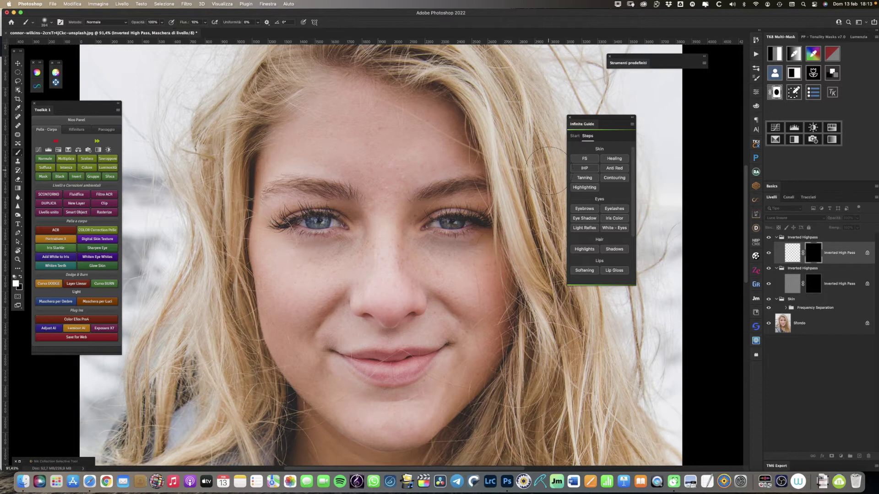
pyautogui.moveTo(403, 249); pyautogui.dragTo(421, 251)
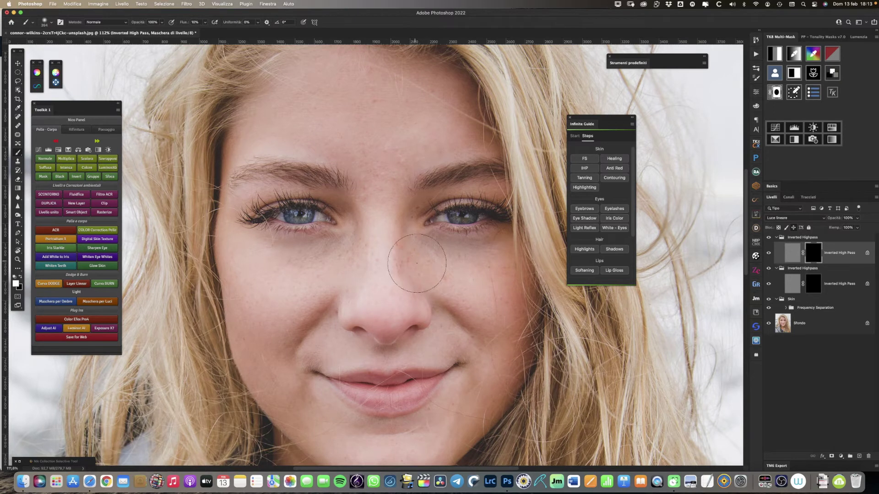
pyautogui.moveTo(403, 255)
pyautogui.mouseDown()
pyautogui.moveTo(443, 272)
pyautogui.moveTo(411, 252)
pyautogui.mouseUp()
pyautogui.moveTo(183, 22); pyautogui.dragTo(197, 25)
pyautogui.moveTo(304, 298)
pyautogui.mouseDown()
pyautogui.moveTo(320, 297)
pyautogui.moveTo(316, 256)
pyautogui.mouseUp()
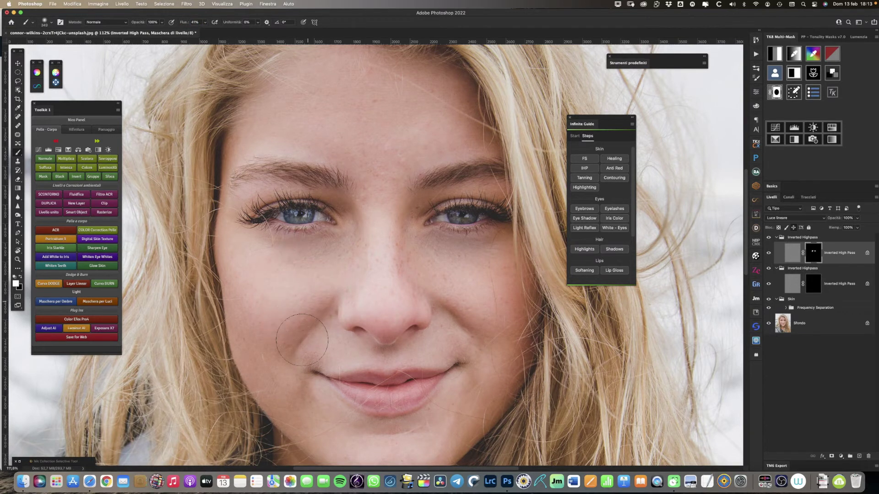
pyautogui.moveTo(468, 328)
pyautogui.mouseDown()
pyautogui.moveTo(455, 316)
pyautogui.moveTo(479, 314)
pyautogui.mouseUp()
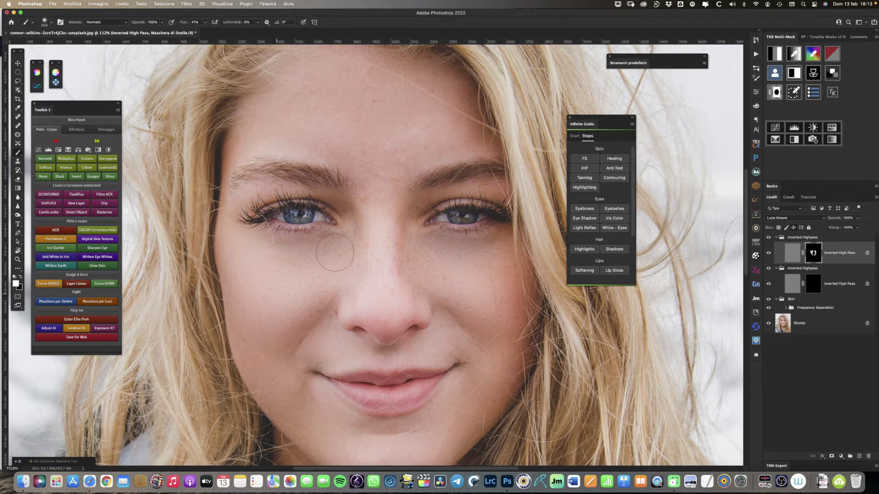
pyautogui.moveTo(372, 200); pyautogui.dragTo(362, 197)
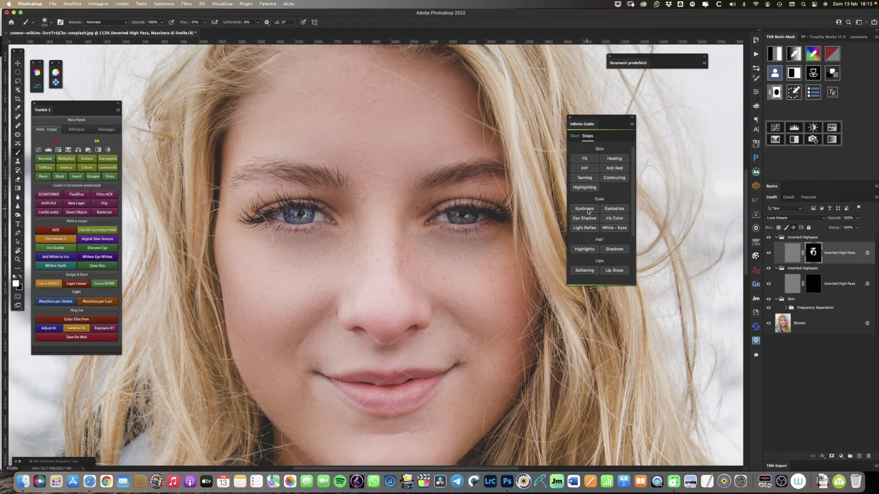
# Add an Eyebrows layer and paint the eyebrow darker with a small brush.
pyautogui.click(588, 211)
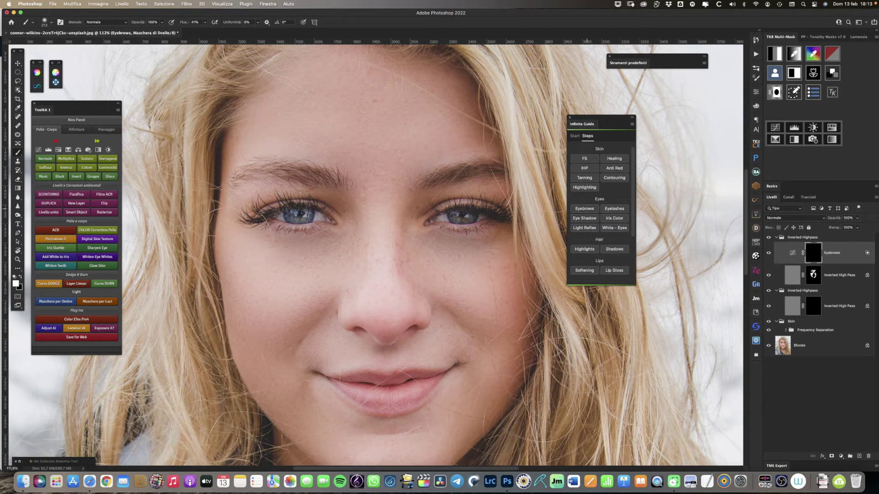
pyautogui.moveTo(309, 177); pyautogui.dragTo(239, 173)
pyautogui.moveTo(443, 179); pyautogui.dragTo(493, 164)
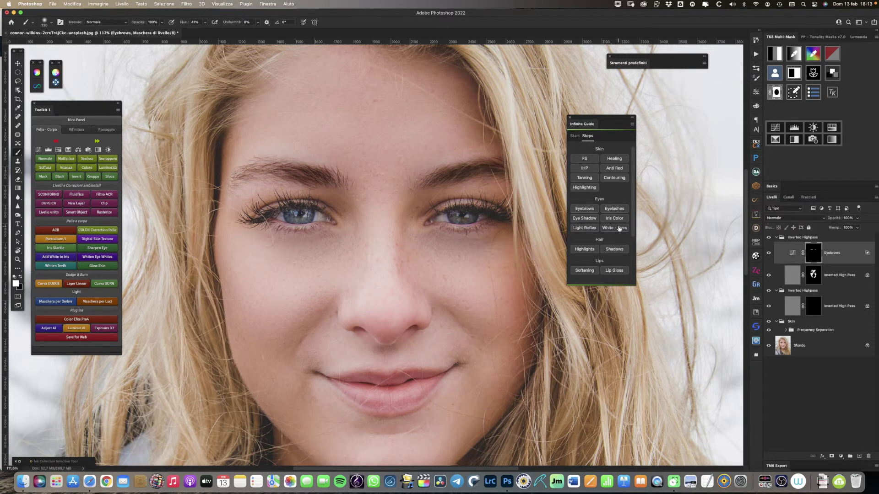
pyautogui.scroll(-3, 497, 255)
pyautogui.scroll(2, 497, 255)
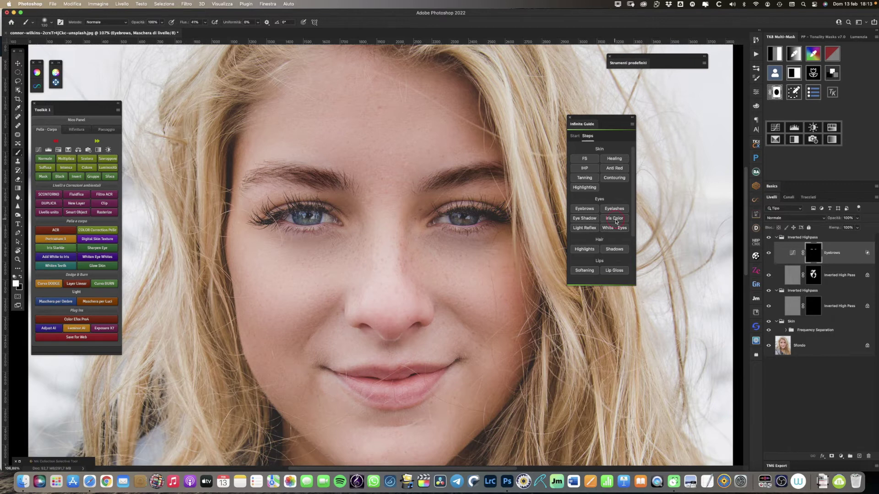
# Add an Iris Color layer and paint its colour onto both irises.
pyautogui.click(616, 221)
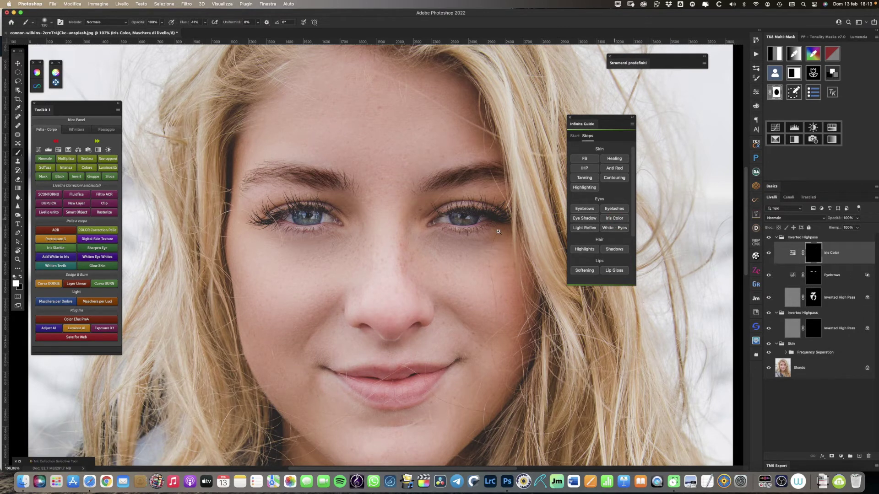
pyautogui.scroll(3, 462, 217)
pyautogui.scroll(2, 456, 223)
pyautogui.moveTo(453, 226)
pyautogui.mouseDown()
pyautogui.moveTo(438, 222)
pyautogui.moveTo(466, 224)
pyautogui.mouseUp()
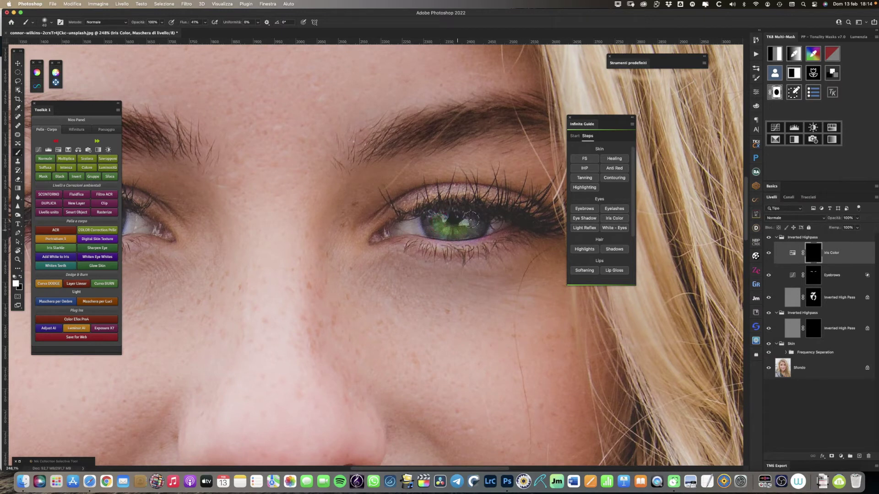
pyautogui.moveTo(319, 251); pyautogui.dragTo(474, 261)
pyautogui.moveTo(257, 229); pyautogui.dragTo(295, 231)
pyautogui.moveTo(419, 302)
pyautogui.mouseDown()
pyautogui.moveTo(314, 302)
pyautogui.moveTo(301, 282)
pyautogui.mouseUp()
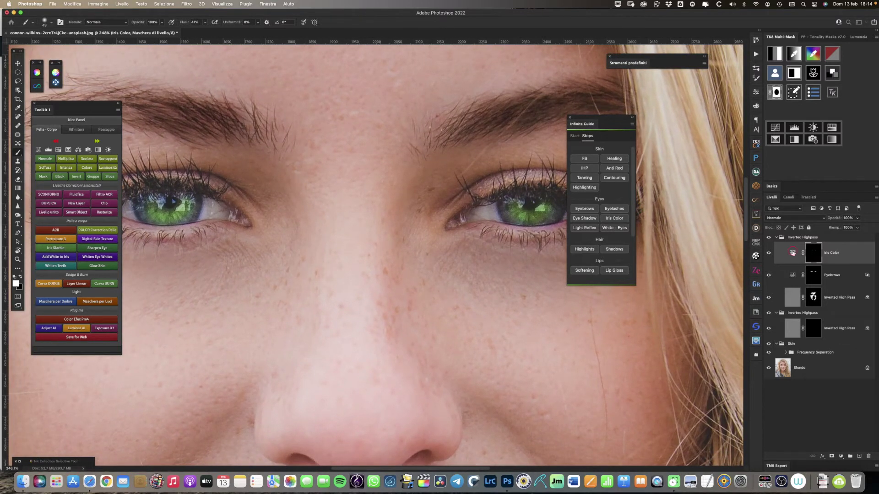
# Shift the iris tint to hue 170, saturation 50, and lower the layer to 39% opacity.
pyautogui.doubleClick(792, 252)
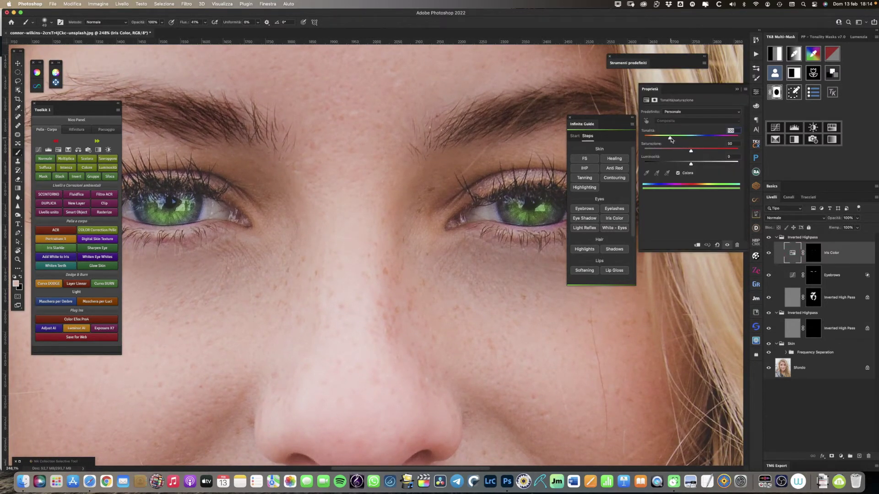
pyautogui.moveTo(669, 139); pyautogui.dragTo(694, 140)
pyautogui.moveTo(830, 219); pyautogui.dragTo(823, 220)
pyautogui.hotkey('ctrl', '0')
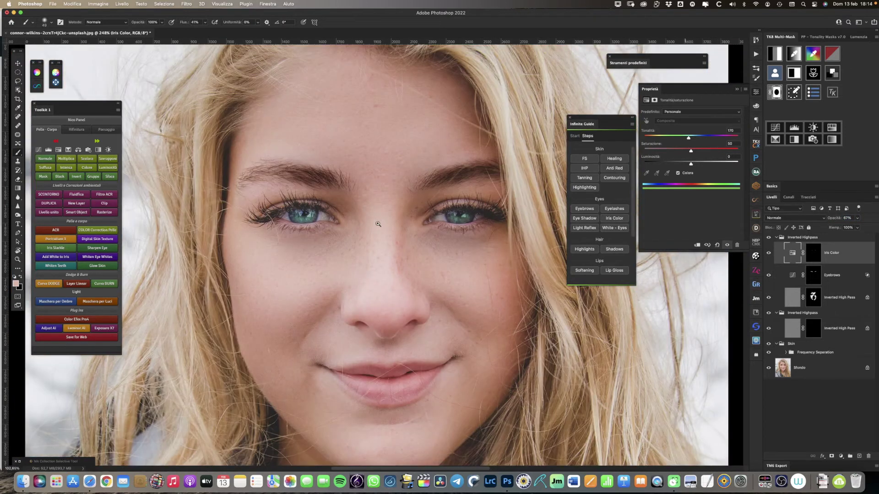
pyautogui.moveTo(835, 218)
pyautogui.mouseDown()
pyautogui.moveTo(800, 220)
pyautogui.moveTo(811, 220)
pyautogui.mouseUp()
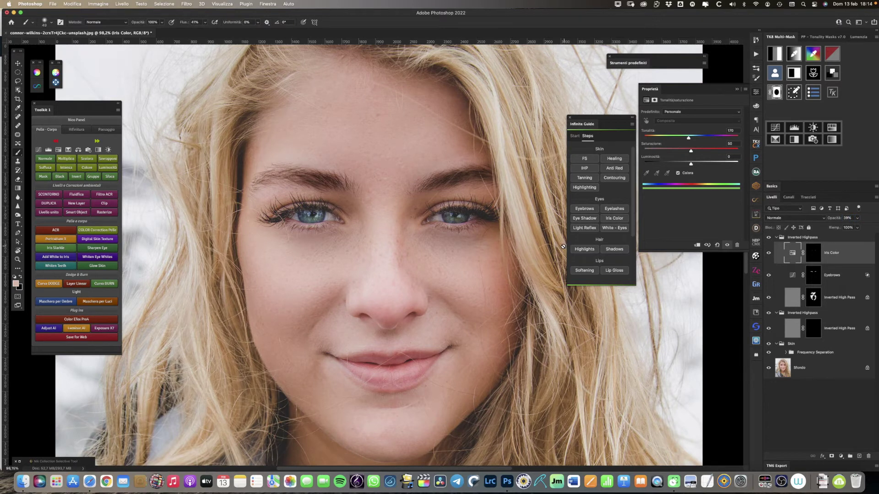
# Add a Light Reflex exposure layer and paint it across the irises.
pyautogui.click(585, 228)
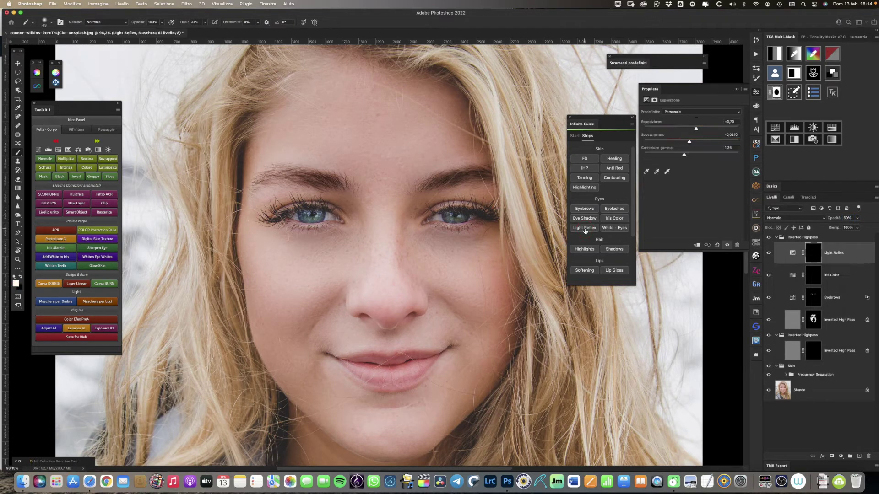
pyautogui.scroll(5, 465, 224)
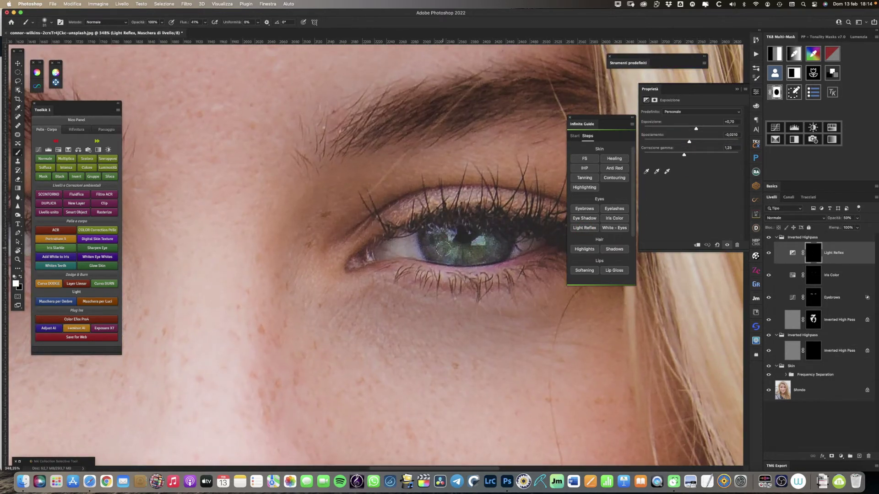
pyautogui.moveTo(441, 252); pyautogui.dragTo(476, 251)
pyautogui.moveTo(424, 297); pyautogui.dragTo(443, 315)
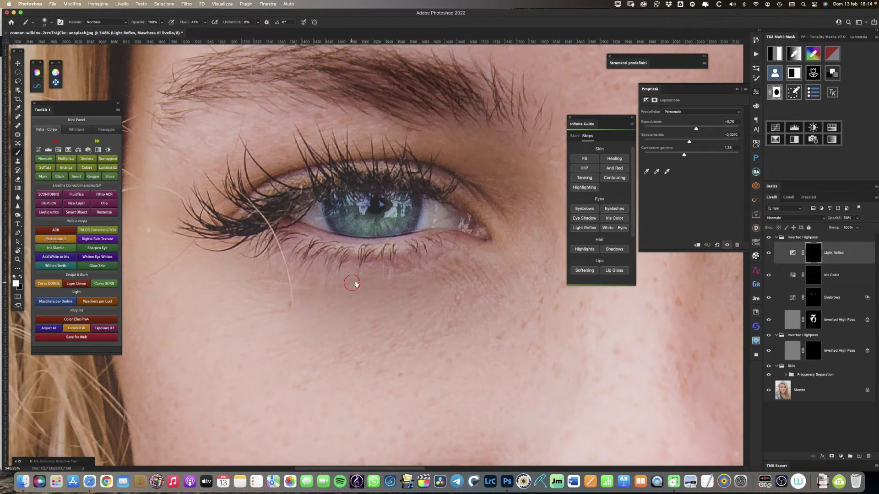
pyautogui.scroll(-4, 442, 314)
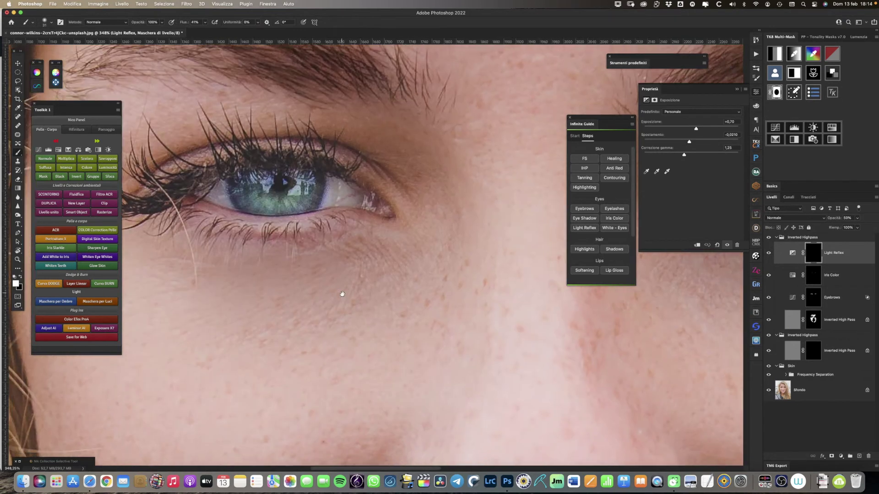
pyautogui.scroll(-4, 412, 275)
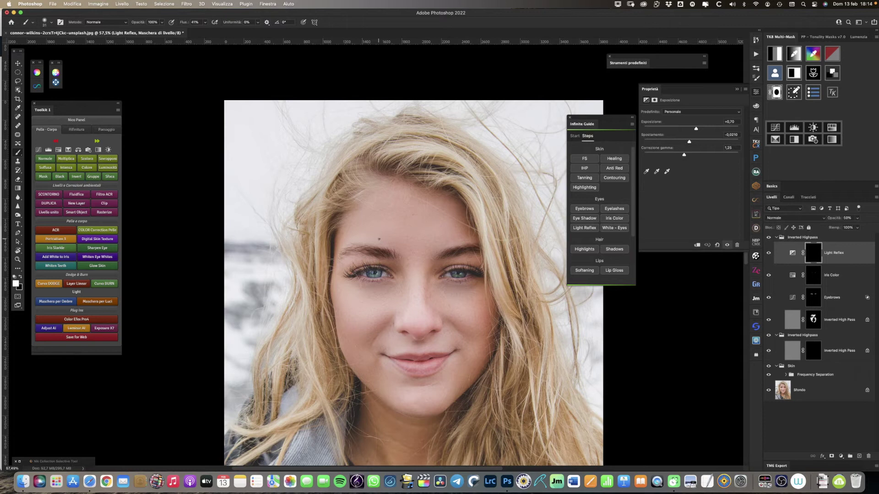
# Recenter the face and toggle the original photo to compare against the retouch.
pyautogui.moveTo(423, 321); pyautogui.dragTo(377, 251)
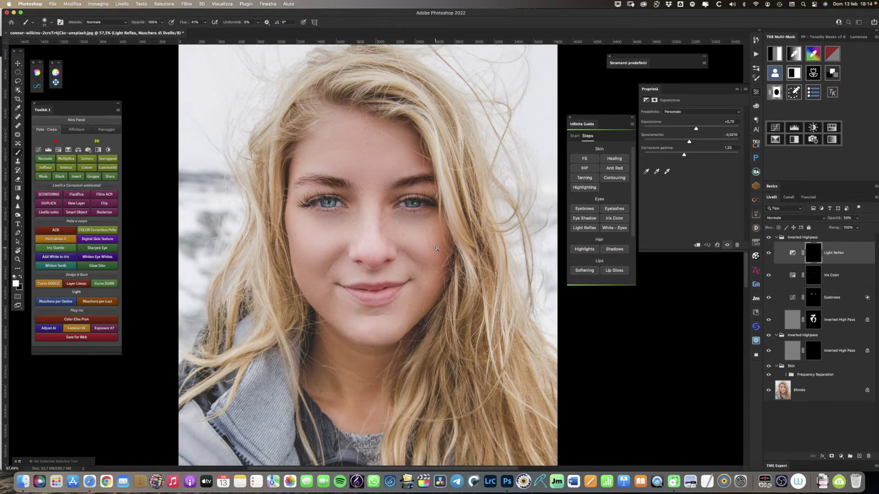
pyautogui.click(436, 248)
pyautogui.keyDown('alt'); pyautogui.click(442, 266); pyautogui.keyUp('alt')
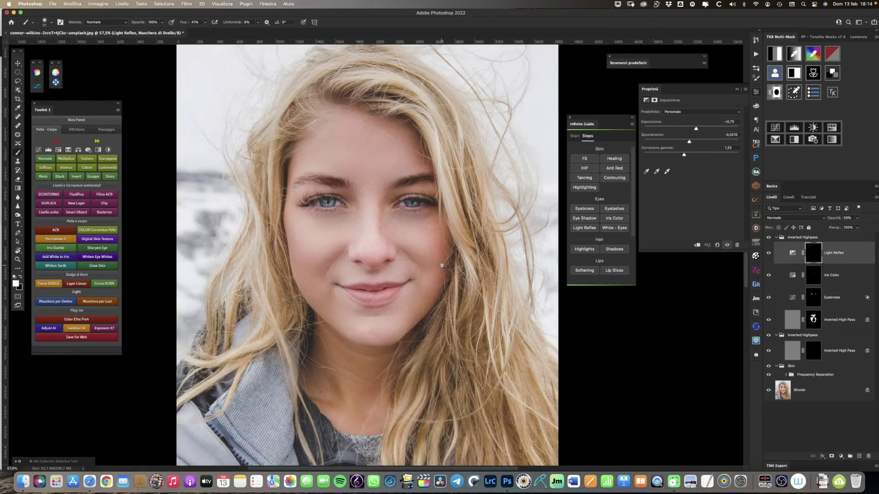
pyautogui.moveTo(424, 252); pyautogui.dragTo(416, 244)
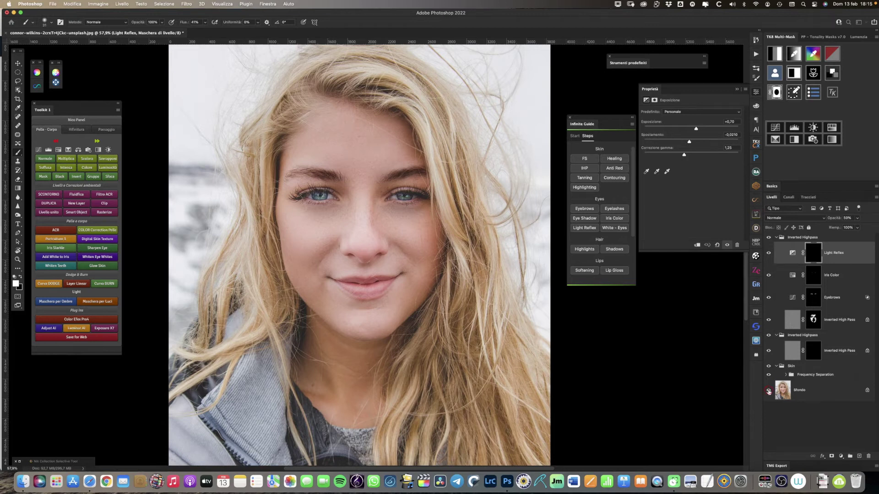
pyautogui.keyDown('alt'); pyautogui.click(768, 392); pyautogui.keyUp('alt')
pyautogui.keyDown('alt'); pyautogui.click(769, 391); pyautogui.keyUp('alt')
# Add a Tanning warming layer and bring its opacity down to 17%.
pyautogui.click(584, 180)
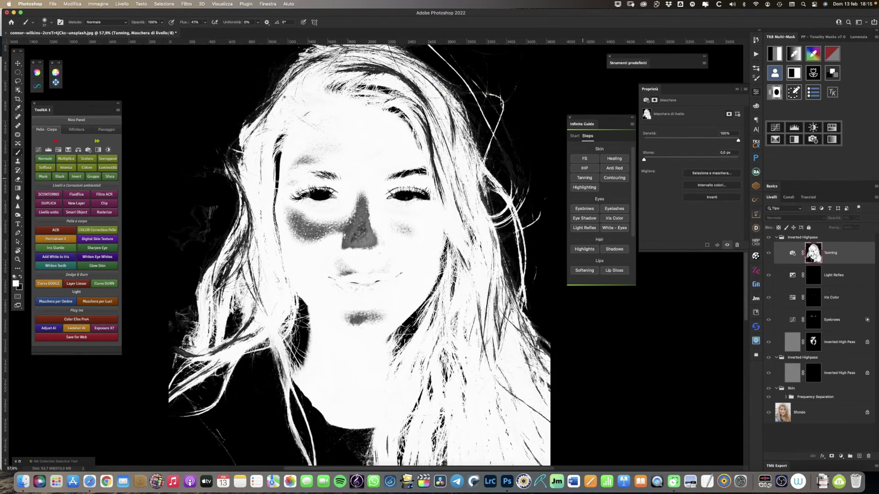
pyautogui.keyDown('alt'); pyautogui.click(814, 252); pyautogui.keyUp('alt')
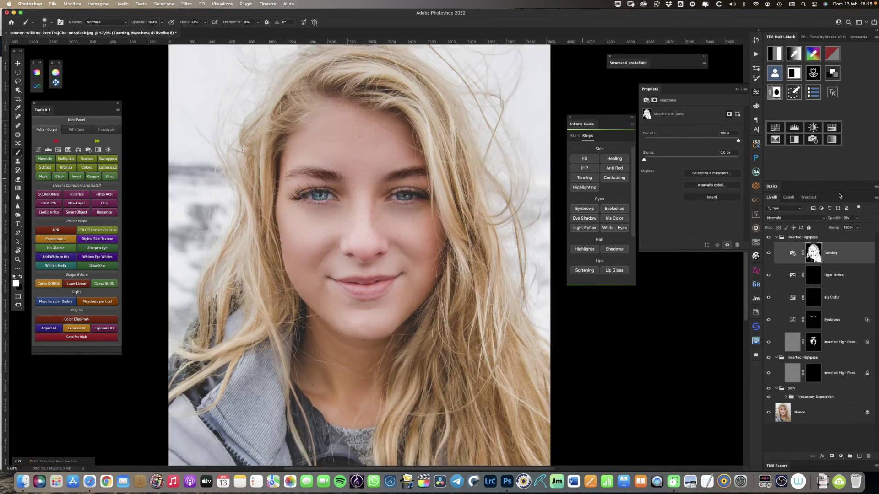
pyautogui.moveTo(833, 219); pyautogui.dragTo(840, 219)
pyautogui.moveTo(839, 220); pyautogui.dragTo(838, 221)
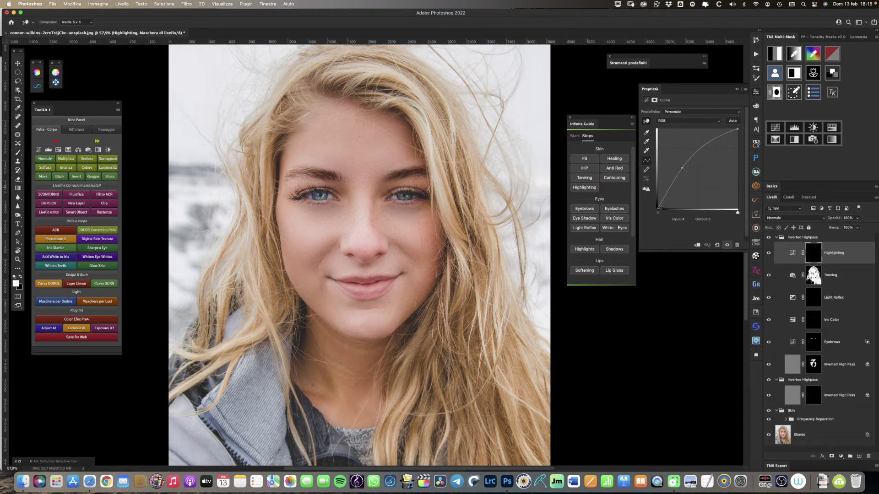
# Brighten the Highlighting curve and paint it onto the cheeks and chin at 22% flow, size 400.
pyautogui.keyDown('super'); pyautogui.click(285, 167); pyautogui.keyUp('super')
pyautogui.press('b')
pyautogui.moveTo(374, 233); pyautogui.dragTo(385, 233)
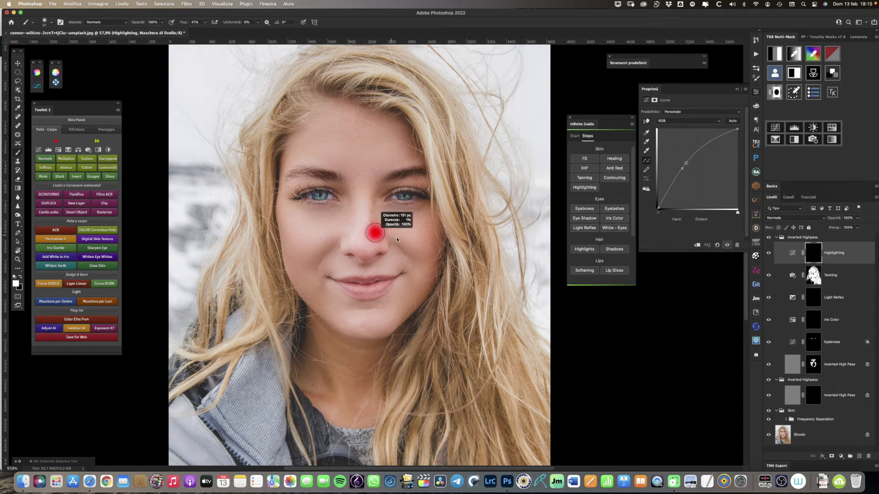
pyautogui.moveTo(187, 23); pyautogui.dragTo(179, 25)
pyautogui.moveTo(306, 247)
pyautogui.mouseDown()
pyautogui.moveTo(331, 214)
pyautogui.moveTo(311, 256)
pyautogui.mouseUp()
pyautogui.moveTo(392, 224)
pyautogui.mouseDown()
pyautogui.moveTo(426, 258)
pyautogui.moveTo(407, 254)
pyautogui.mouseUp()
pyautogui.moveTo(352, 317); pyautogui.dragTo(380, 313)
pyautogui.moveTo(343, 142)
pyautogui.mouseDown()
pyautogui.moveTo(380, 188)
pyautogui.moveTo(366, 224)
pyautogui.moveTo(358, 209)
pyautogui.mouseUp()
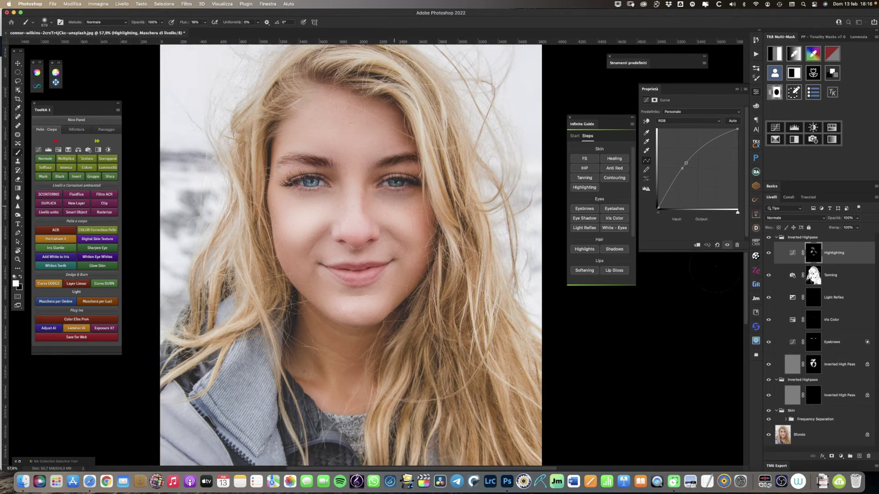
# Lower the Highlighting layer to 32% opacity and add a Softening layer.
pyautogui.scroll(-5, 415, 248)
pyautogui.scroll(2, 416, 248)
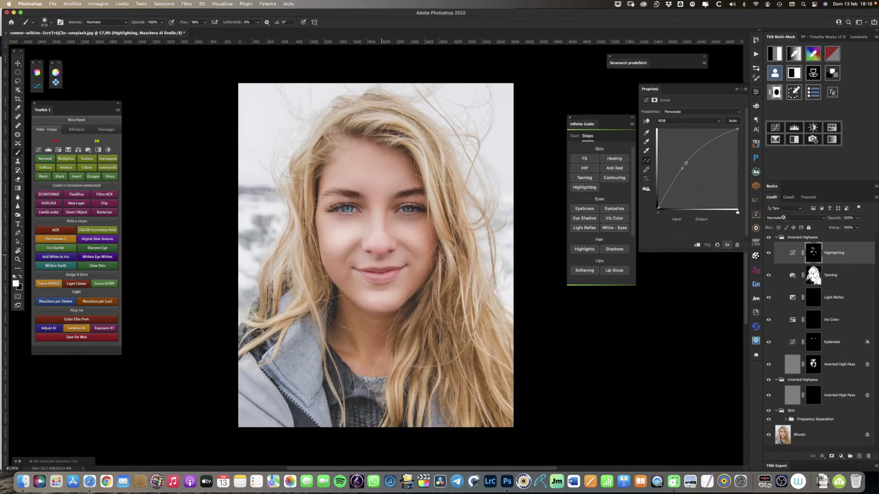
pyautogui.moveTo(831, 221); pyautogui.dragTo(747, 218)
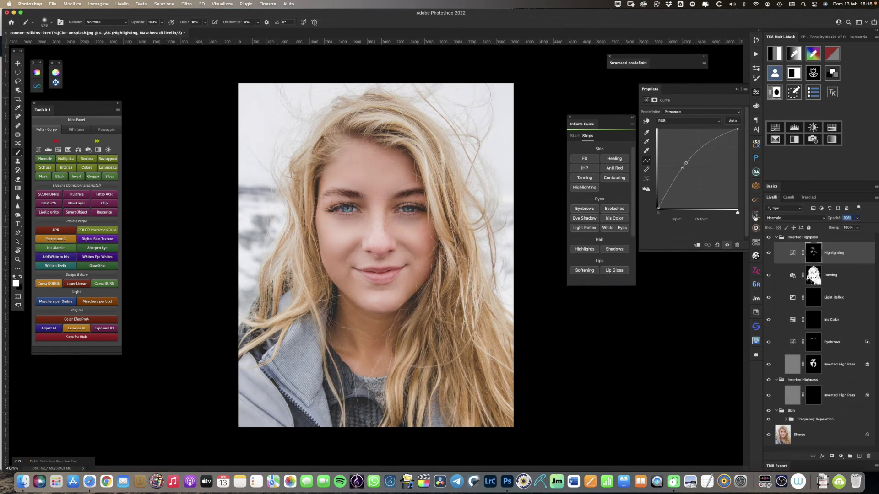
pyautogui.moveTo(756, 217); pyautogui.dragTo(670, 215)
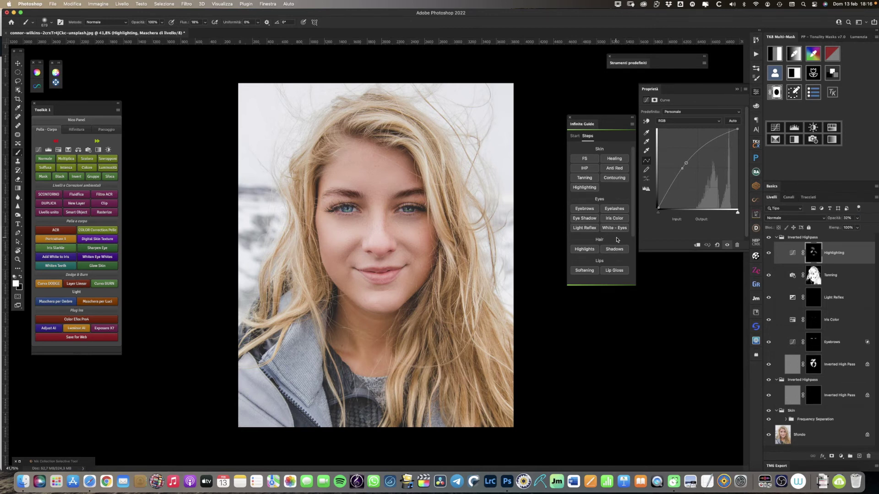
pyautogui.click(587, 271)
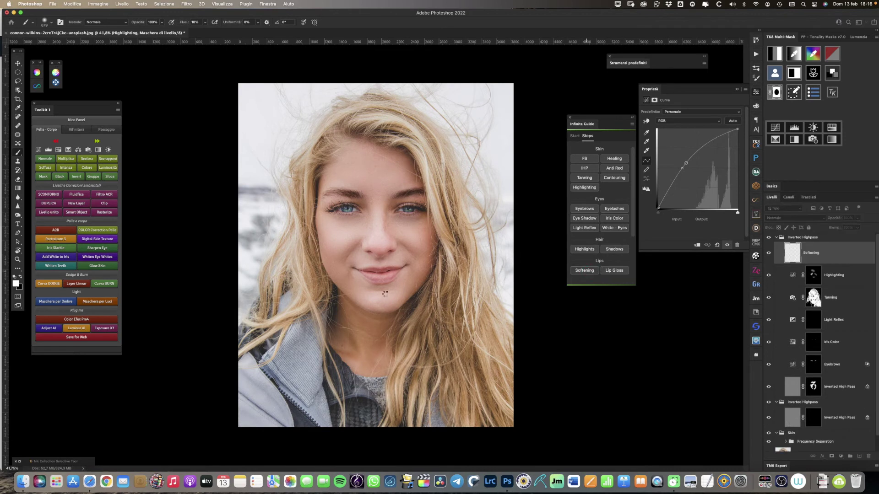
# Run the Softening step and paint softening around the lips with a roughly 93 px soft brush.
pyautogui.click(375, 280)
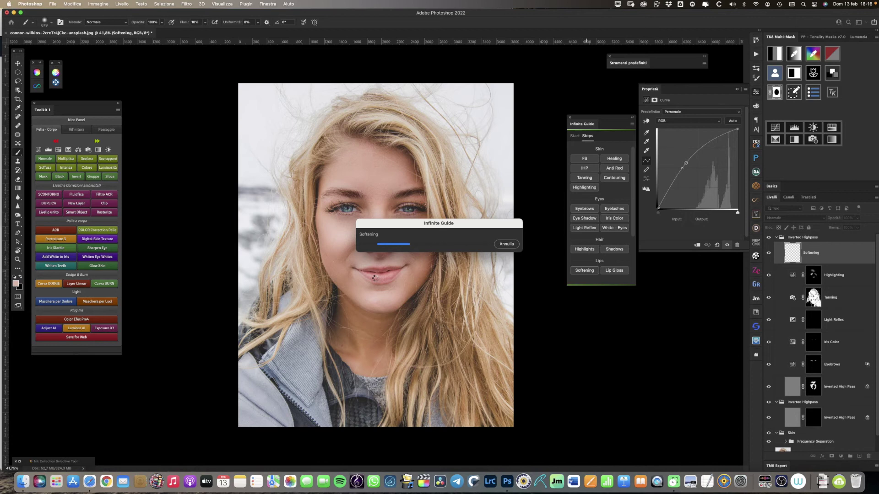
pyautogui.scroll(5, 376, 276)
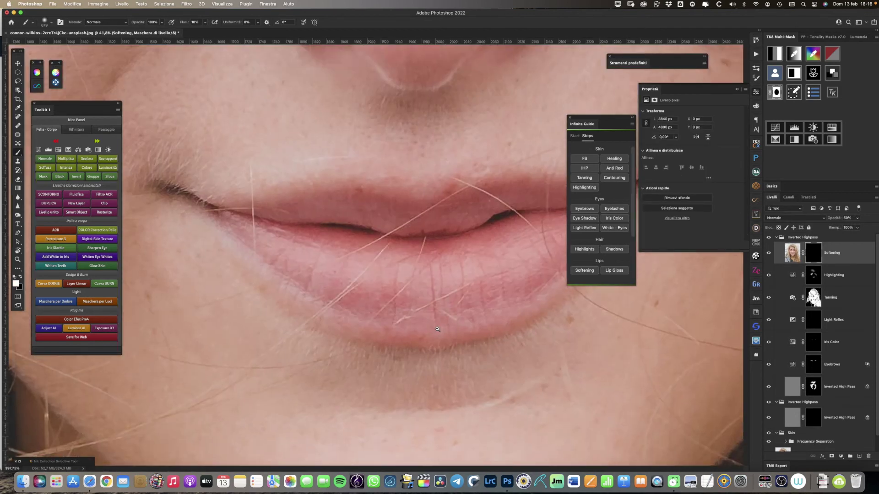
pyautogui.scroll(-3, 427, 286)
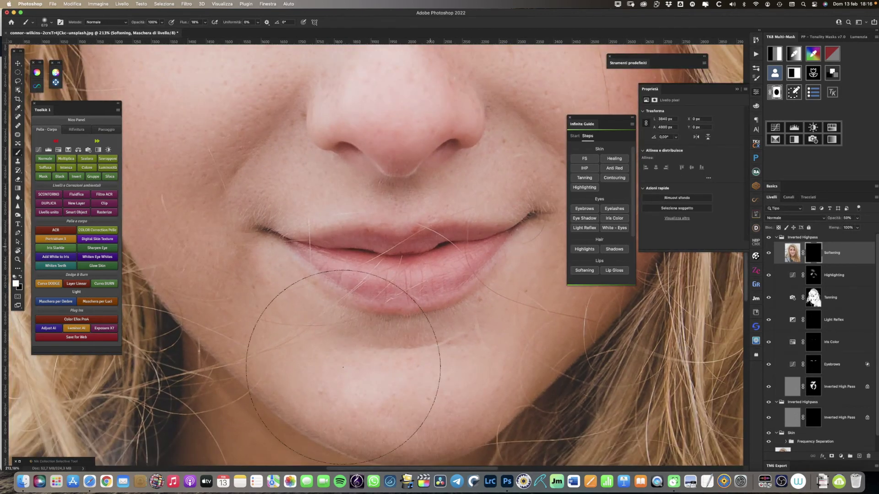
pyautogui.moveTo(423, 274)
pyautogui.mouseDown()
pyautogui.moveTo(393, 282)
pyautogui.moveTo(414, 258)
pyautogui.mouseUp()
pyautogui.moveTo(405, 288); pyautogui.dragTo(355, 283)
pyautogui.moveTo(193, 22); pyautogui.dragTo(190, 22)
pyautogui.moveTo(387, 288); pyautogui.dragTo(349, 270)
# Add the Lip Gloss curves layer above Softening and lower its opacity to 48%.
pyautogui.click(614, 271)
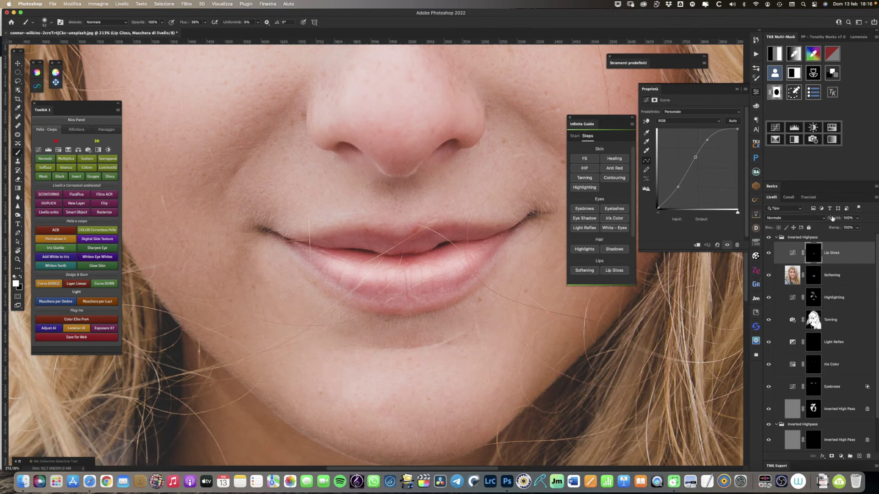
pyautogui.moveTo(835, 221)
pyautogui.mouseDown()
pyautogui.moveTo(786, 221)
pyautogui.moveTo(800, 221)
pyautogui.mouseUp()
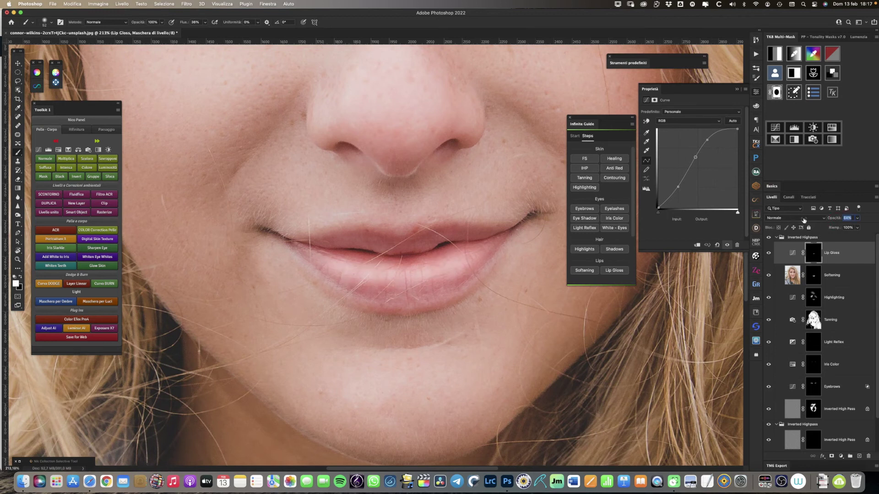
pyautogui.moveTo(799, 220); pyautogui.dragTo(801, 220)
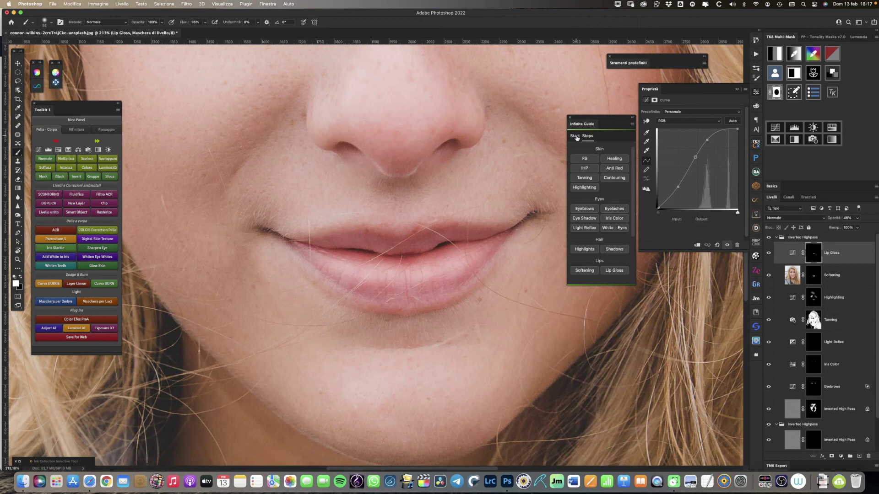
# Browse the Infinite Guide workflow settings list, then go back to the retouching steps list.
pyautogui.click(576, 137)
pyautogui.click(607, 187)
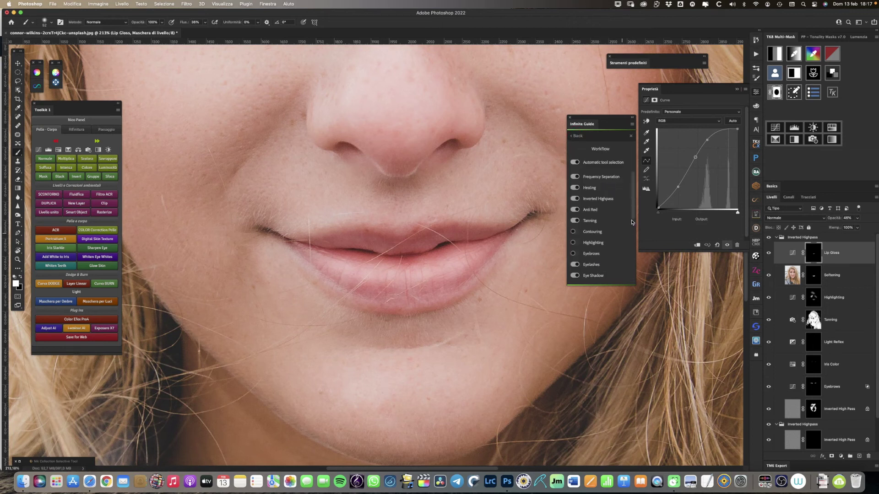
pyautogui.scroll(-5, 632, 216)
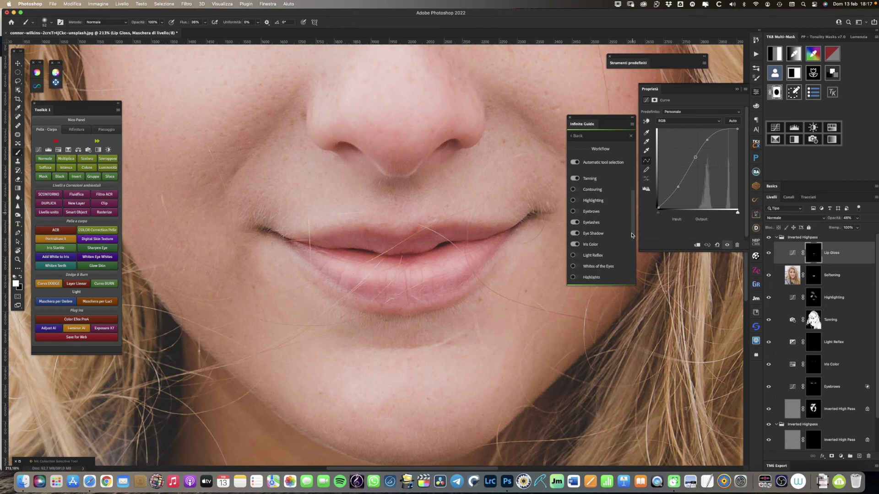
pyautogui.scroll(-3, 631, 249)
pyautogui.scroll(-2, 631, 270)
pyautogui.moveTo(632, 268); pyautogui.dragTo(636, 213)
pyautogui.click(579, 137)
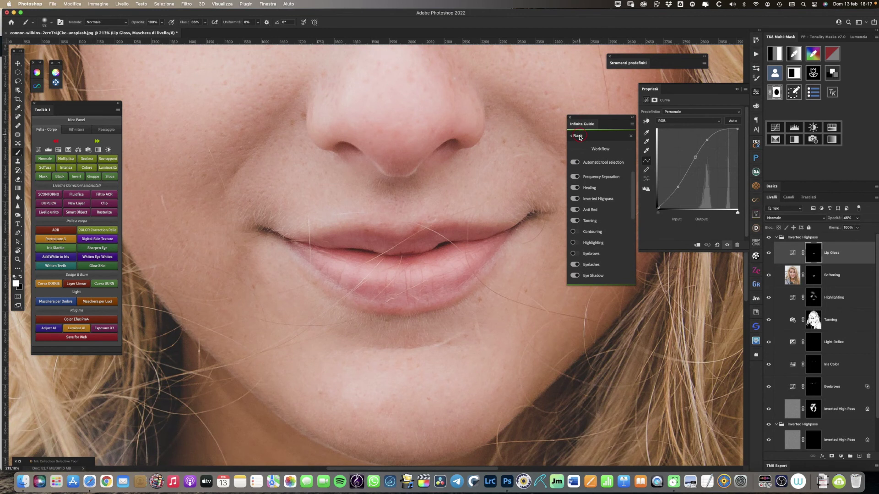
pyautogui.click(595, 142)
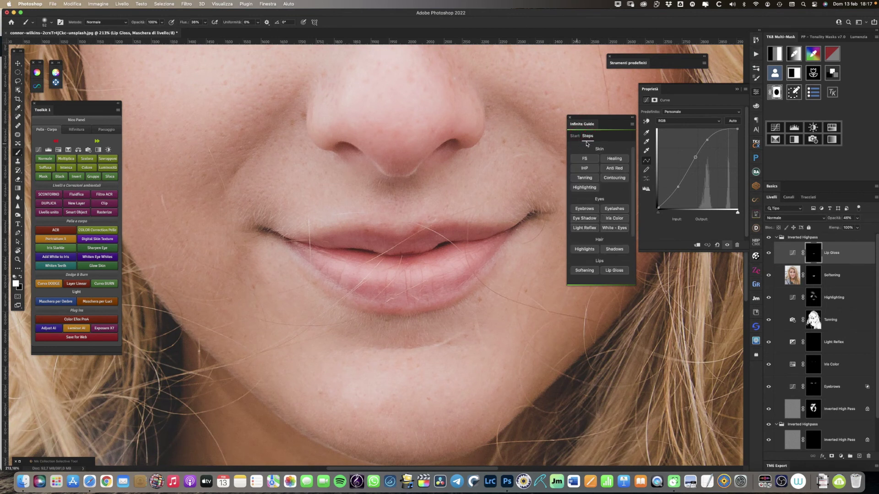
# Enable Lipstick Color in the workflow settings and return to the Infinite Guide start page.
pyautogui.click(575, 136)
pyautogui.click(597, 198)
pyautogui.moveTo(634, 197); pyautogui.dragTo(637, 280)
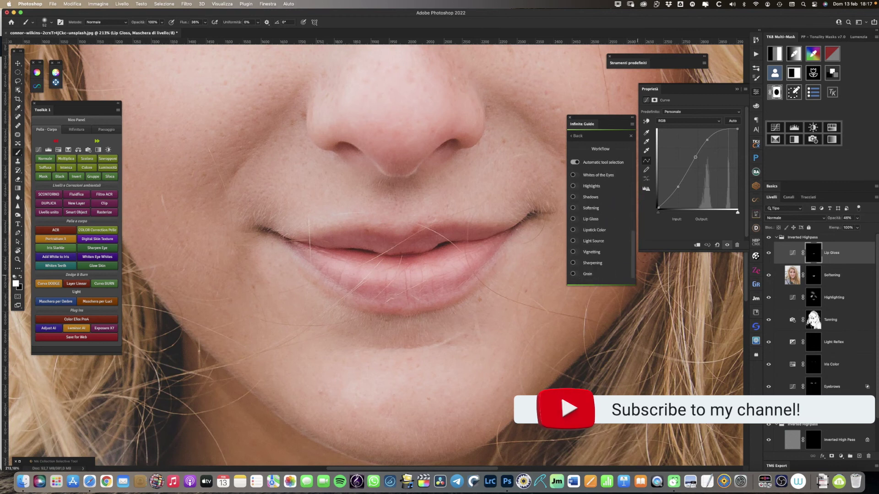
pyautogui.click(591, 232)
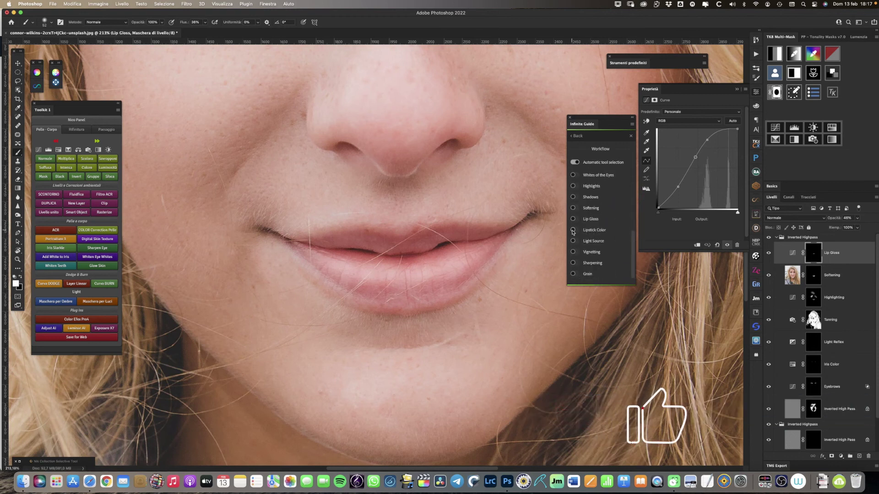
pyautogui.moveTo(634, 263); pyautogui.dragTo(637, 209)
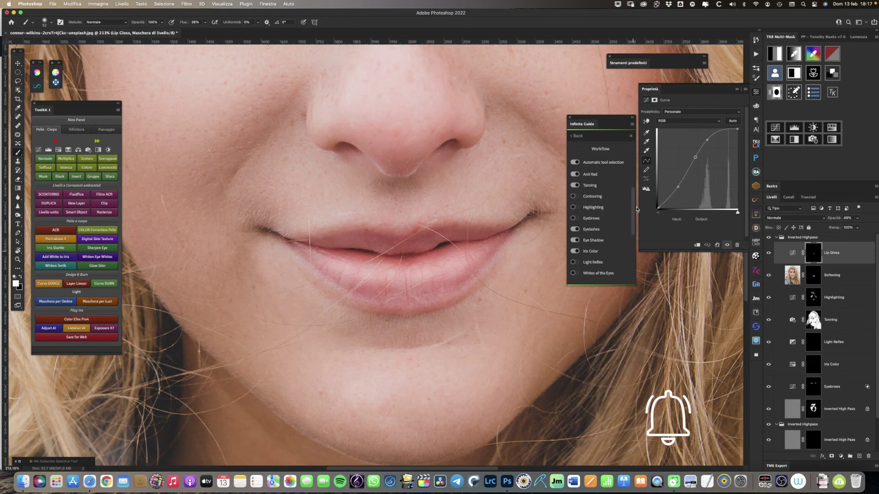
pyautogui.moveTo(637, 209); pyautogui.dragTo(637, 193)
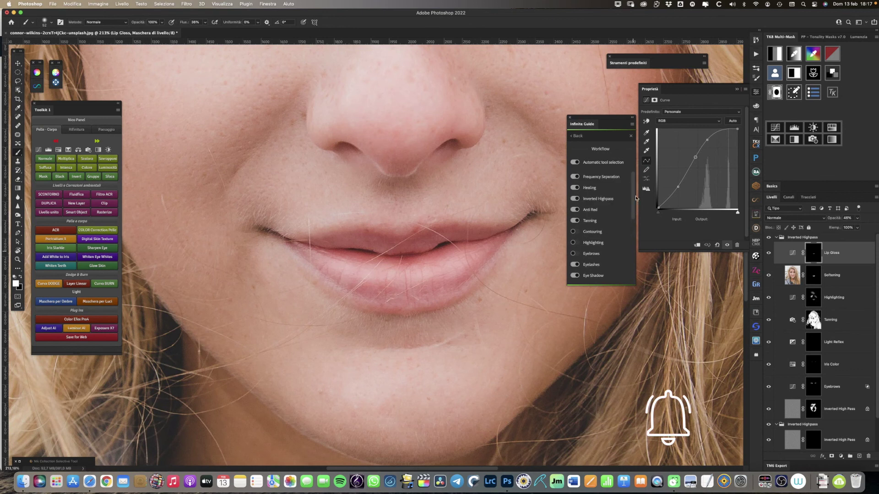
pyautogui.click(578, 137)
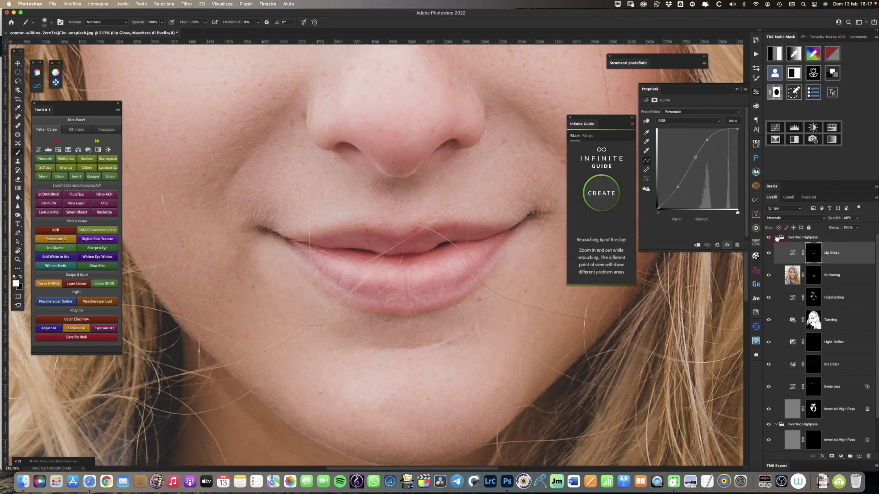
# Collapse the Inverted Highpass group and toggle the original Sfondo photo to compare before and after.
pyautogui.click(776, 237)
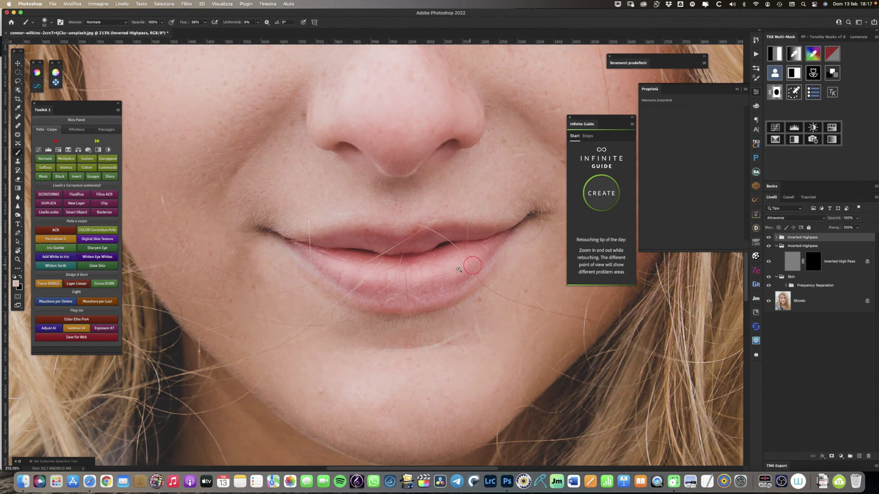
pyautogui.scroll(-5, 459, 270)
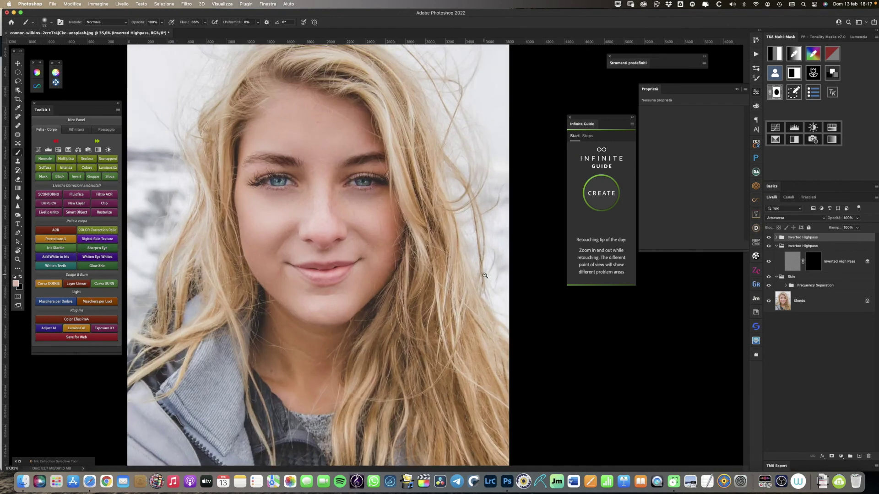
pyautogui.scroll(1, 484, 275)
pyautogui.keyDown('alt'); pyautogui.click(769, 301); pyautogui.keyUp('alt')
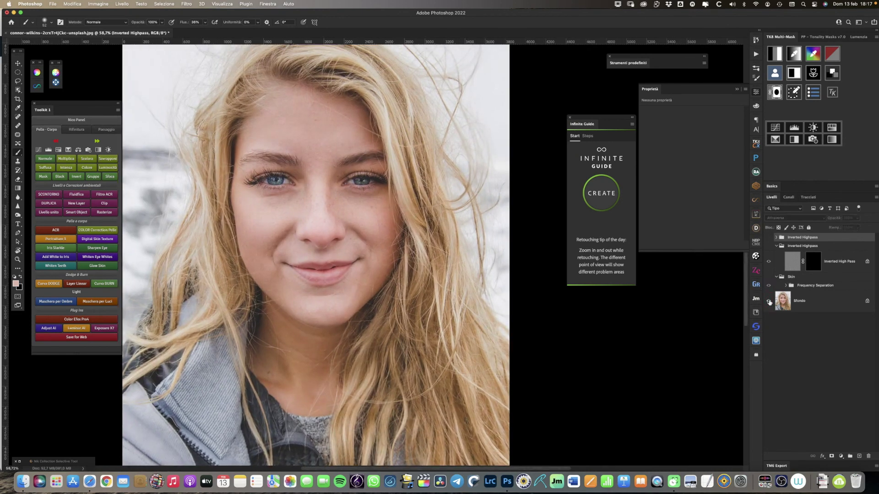
pyautogui.keyDown('alt'); pyautogui.click(769, 302); pyautogui.keyUp('alt')
pyautogui.keyDown('alt'); pyautogui.click(769, 302); pyautogui.keyUp('alt')
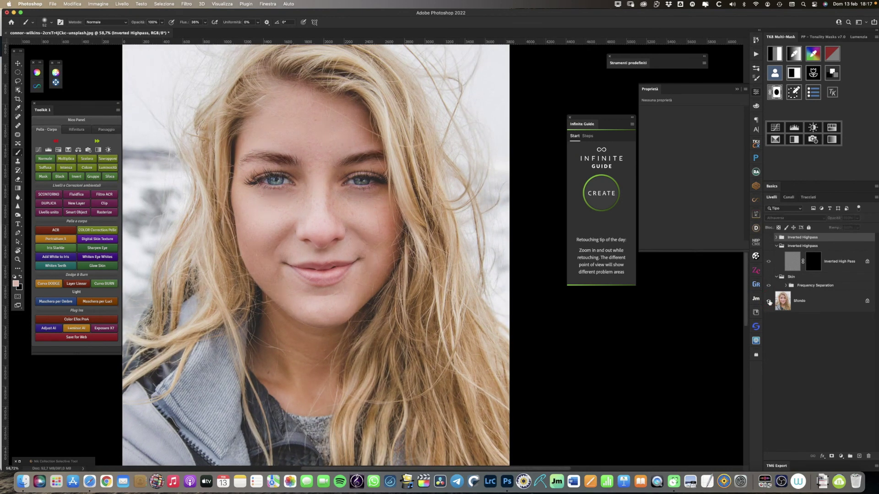
pyautogui.keyDown('alt'); pyautogui.click(769, 301); pyautogui.keyUp('alt')
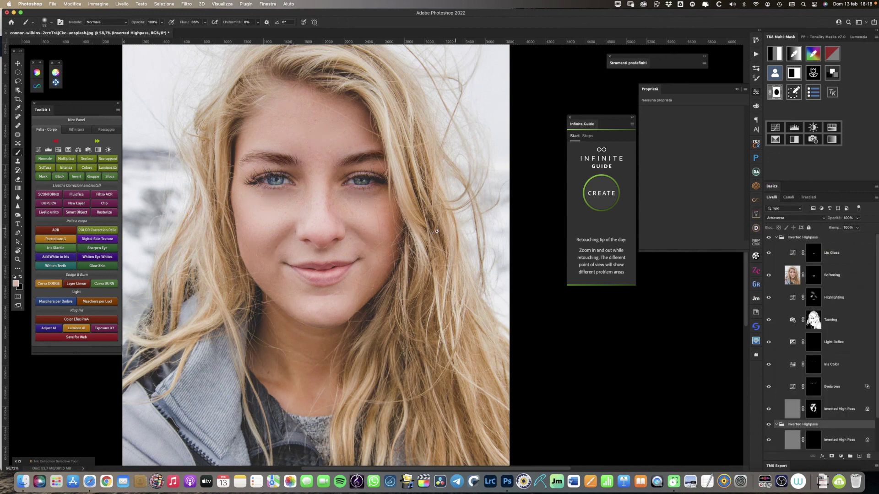
# Collapse the top Inverted Highpass and Skin groups, then zoom in on the face and back out.
pyautogui.scroll(-3, 456, 230)
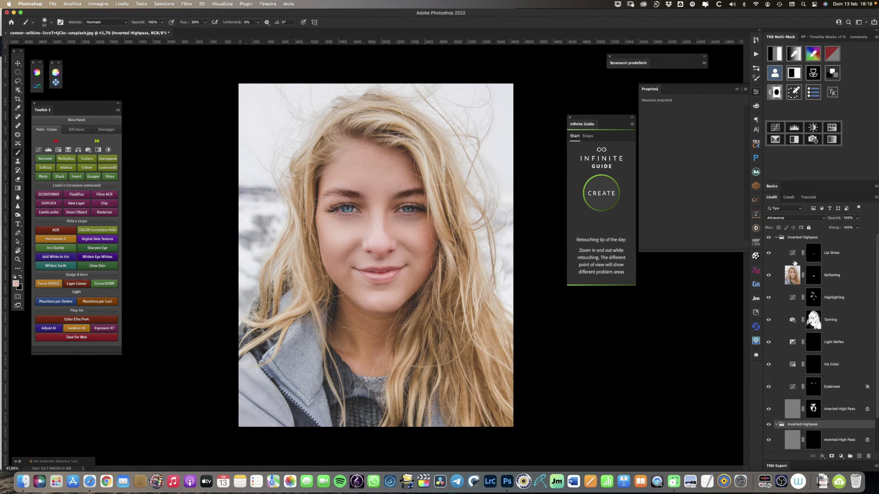
pyautogui.click(799, 259)
pyautogui.click(777, 238)
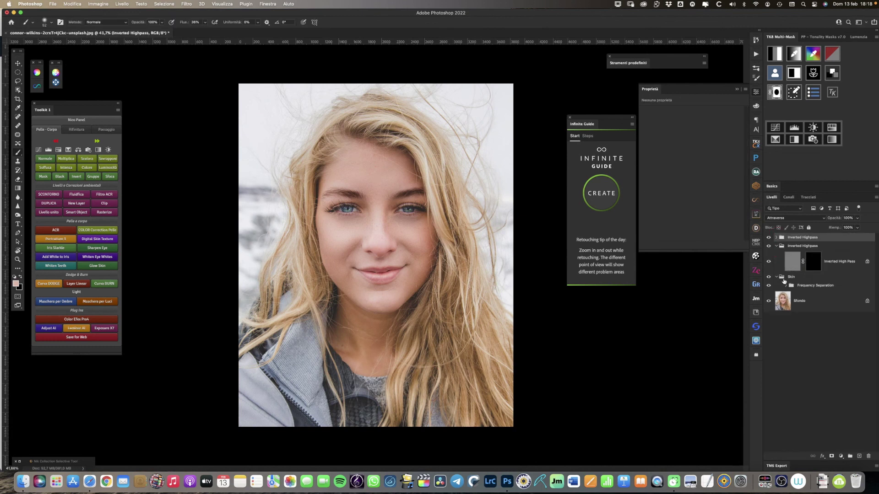
pyautogui.click(777, 277)
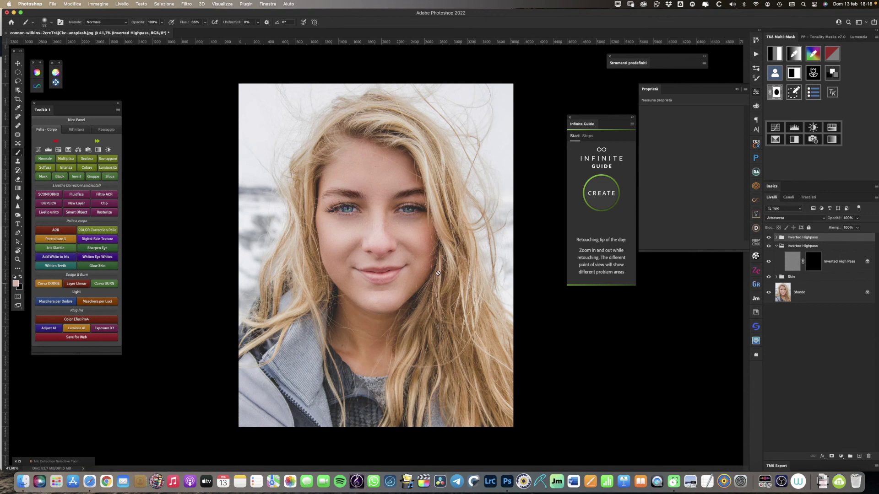
pyautogui.moveTo(405, 245); pyautogui.dragTo(411, 251)
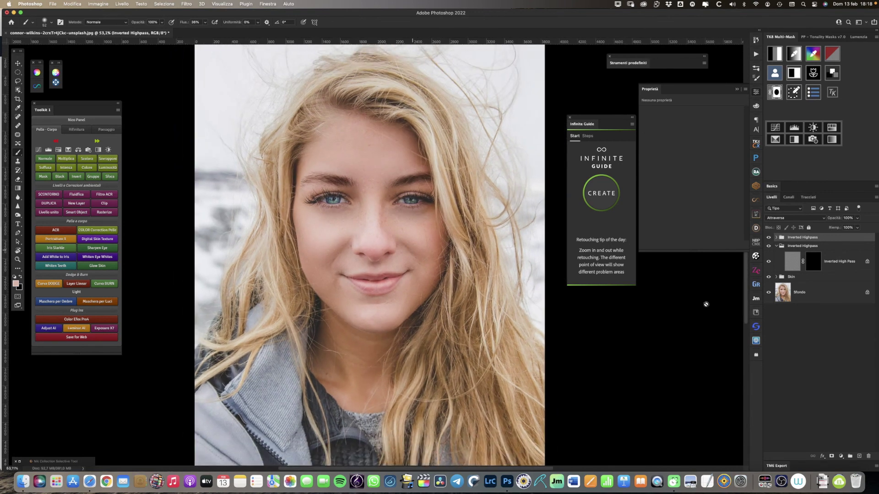
pyautogui.click(808, 348)
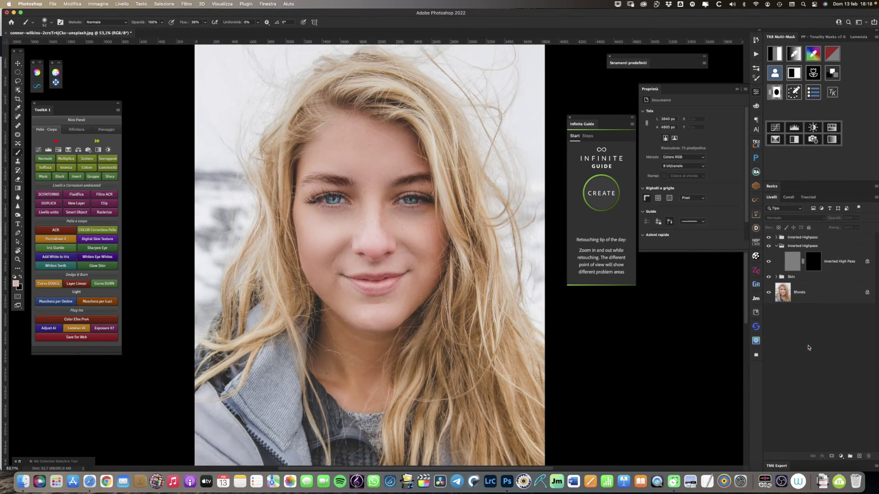